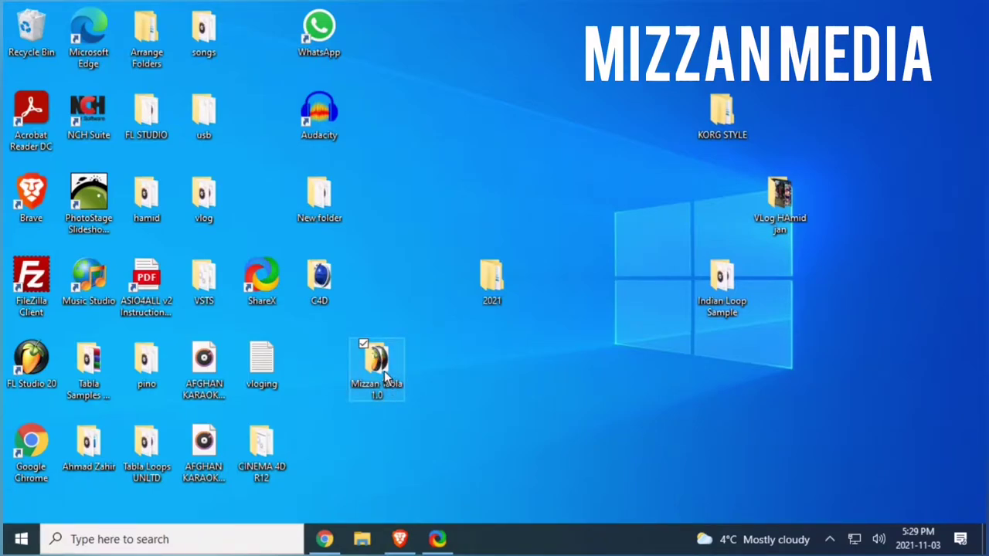
# Step: Open the Mizzan Tabla 1.0 folder from the desktop and view the samples in its BOLS subfolder
pyautogui.doubleClick(384, 372)
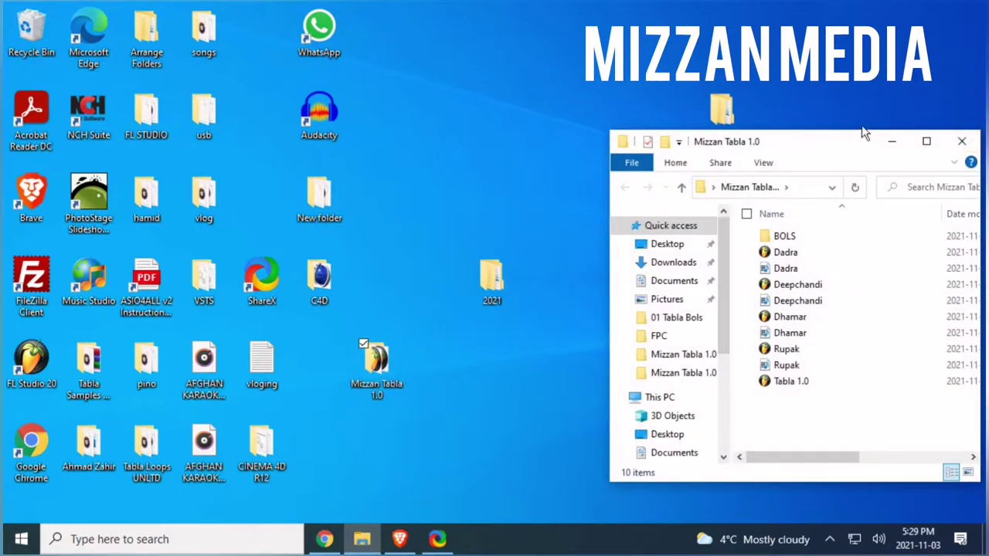
pyautogui.moveTo(850, 145); pyautogui.dragTo(501, 119)
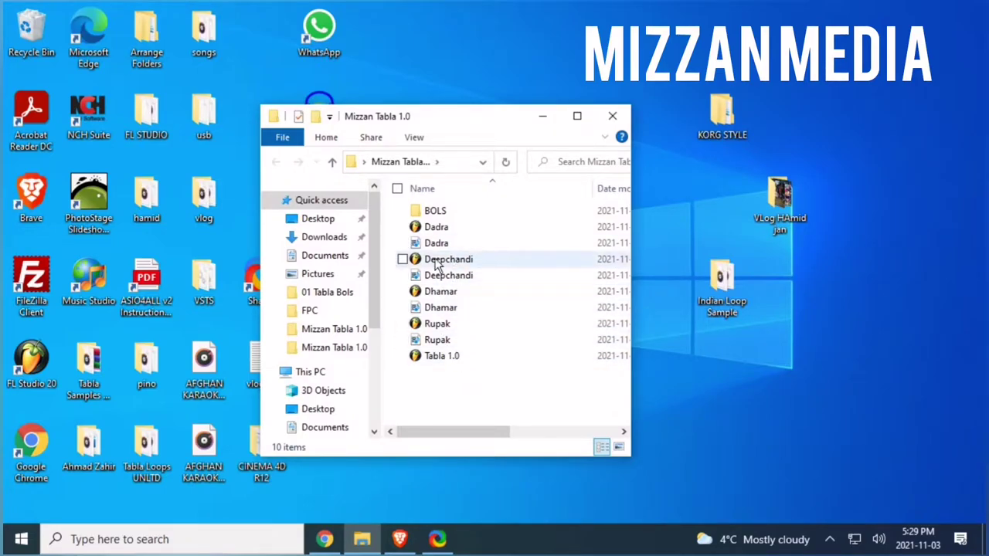
pyautogui.doubleClick(434, 219)
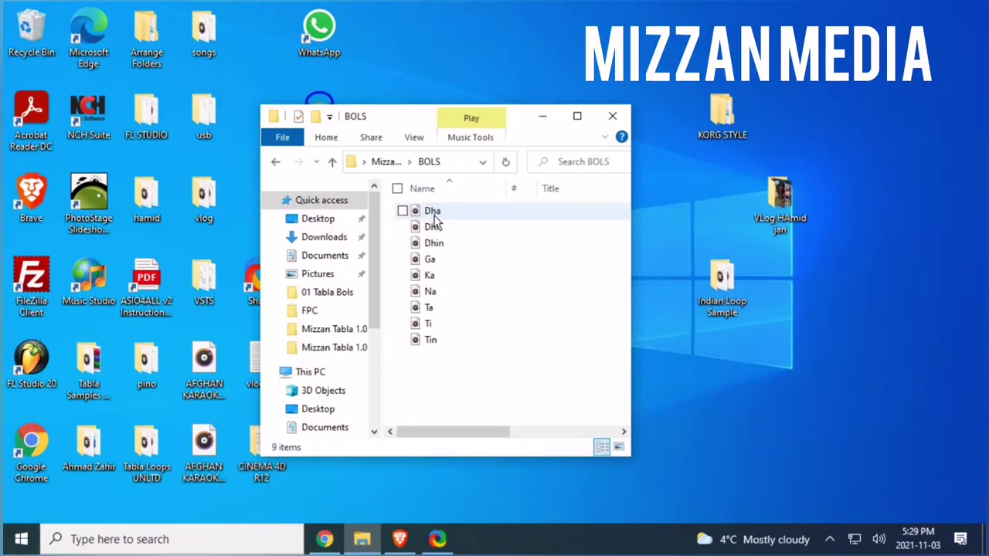
# Step: Return to the Mizzan Tabla 1.0 folder and open the Tabla 1.0 preset in FL Studio
pyautogui.click(278, 163)
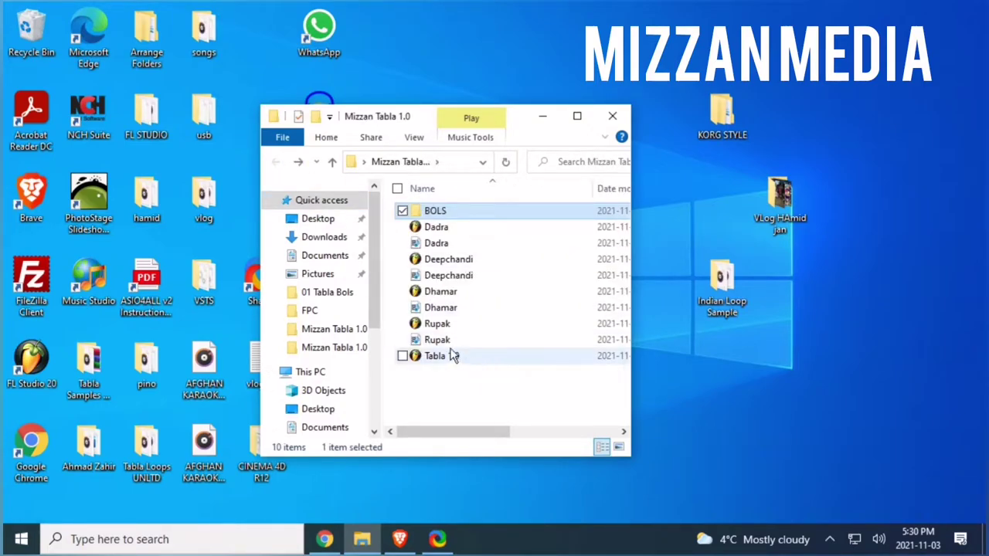
pyautogui.rightClick(442, 363)
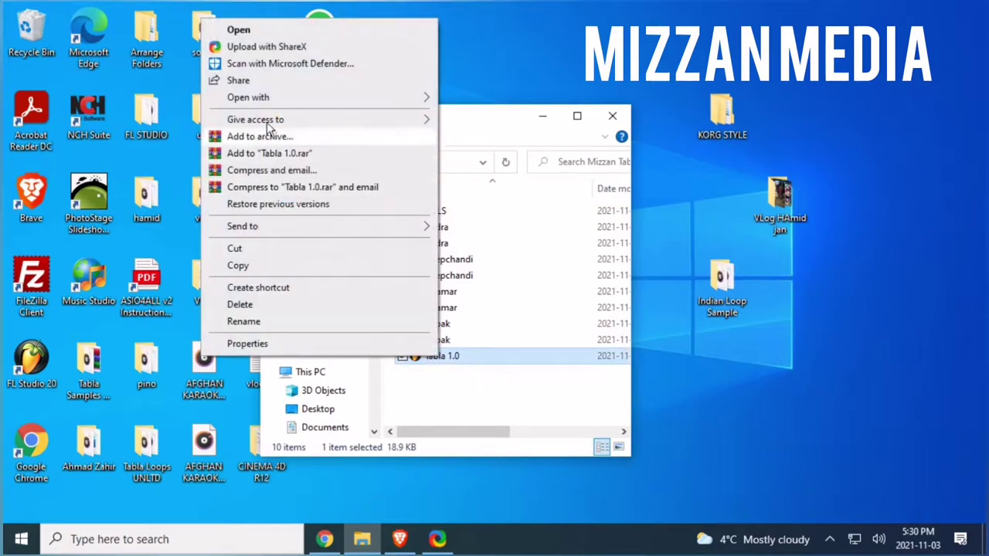
pyautogui.click(244, 31)
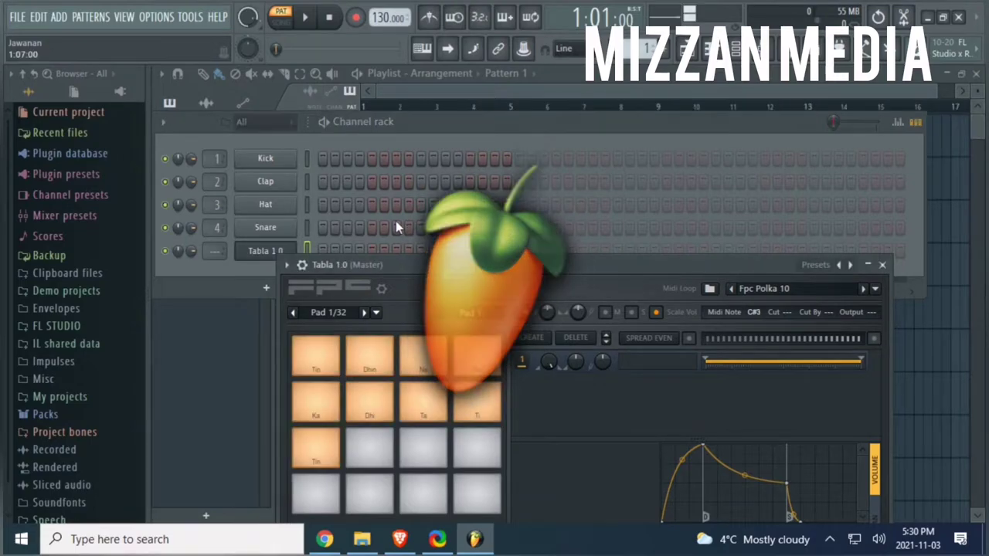
# Step: Audition all the loaded FPC tabla pads: Tin, Dhin, Na, Dha, Ti, Ta, Dhi, Ka and the lower Tin
pyautogui.click(326, 357)
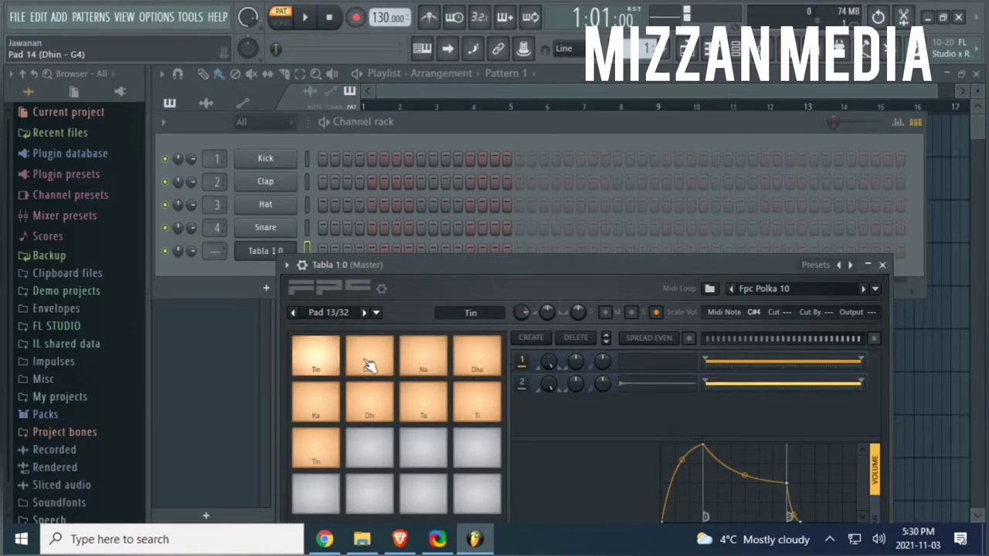
pyautogui.click(369, 365)
pyautogui.click(420, 366)
pyautogui.click(466, 353)
pyautogui.click(487, 399)
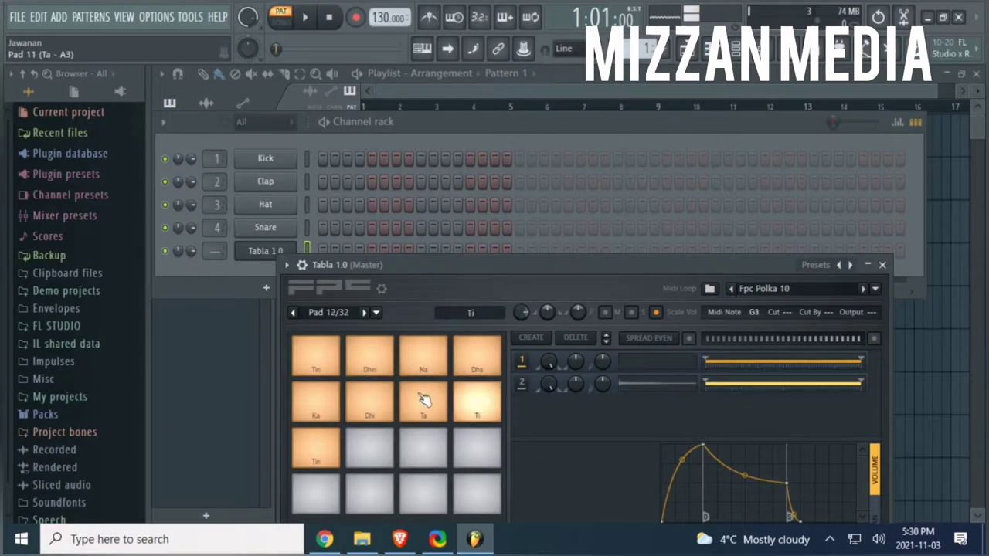
pyautogui.click(423, 400)
pyautogui.click(368, 403)
pyautogui.click(321, 408)
pyautogui.click(309, 456)
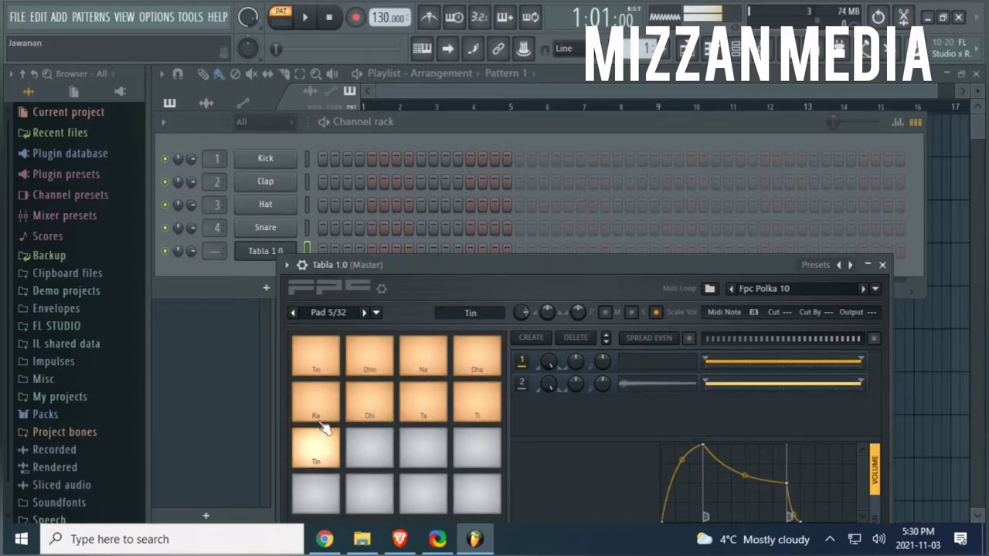
pyautogui.click(329, 411)
pyautogui.click(368, 404)
pyautogui.click(421, 401)
pyautogui.click(470, 405)
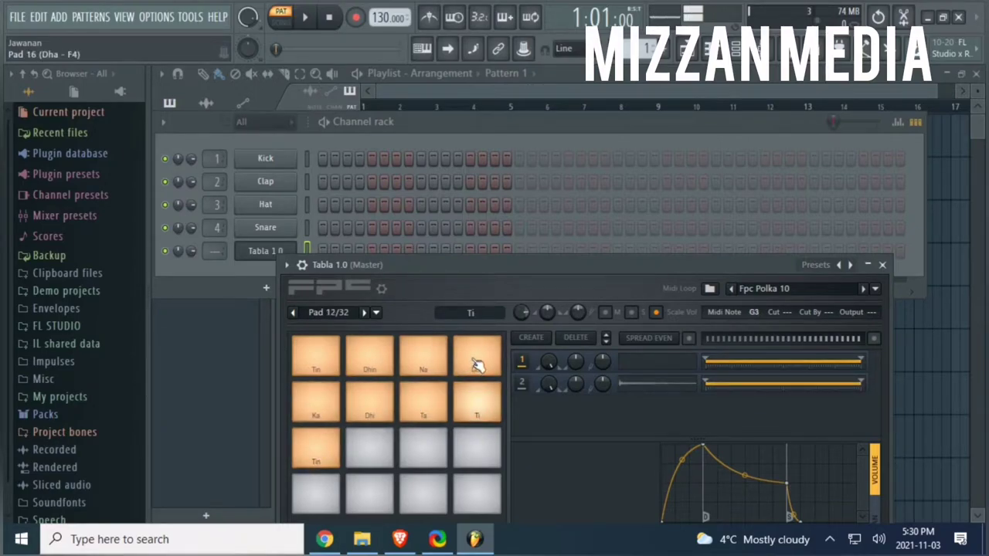
pyautogui.click(477, 365)
pyautogui.click(425, 354)
pyautogui.click(375, 356)
pyautogui.click(325, 360)
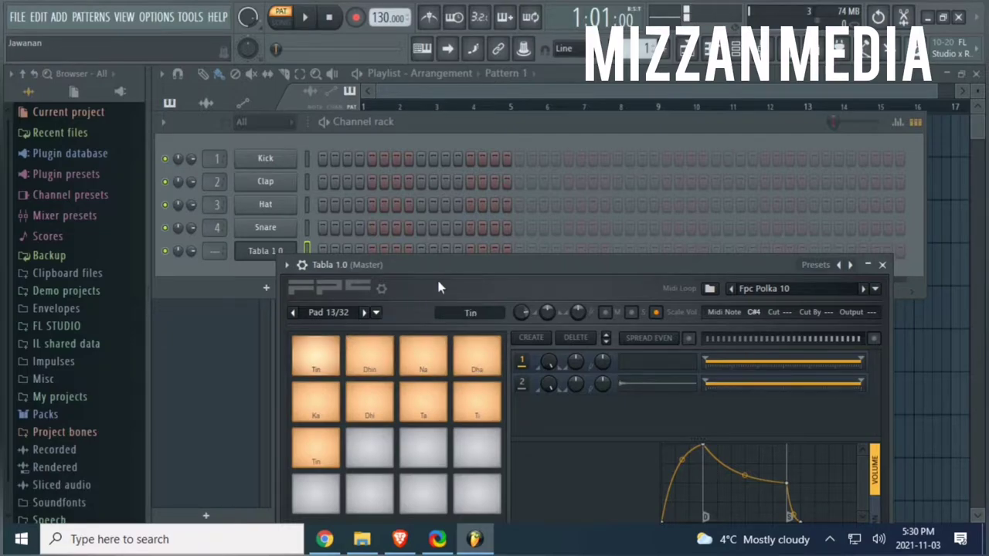
# Step: Move the FPC plugin window lower and open the piano roll of the Tabla 1.0 channel
pyautogui.moveTo(447, 263); pyautogui.dragTo(449, 418)
pyautogui.rightClick(276, 252)
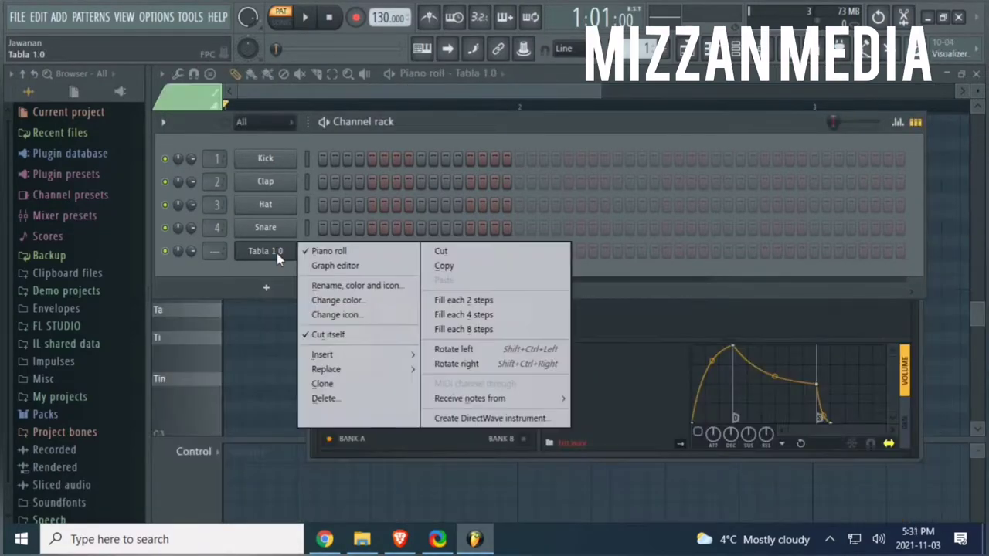
pyautogui.click(325, 251)
pyautogui.rightClick(276, 252)
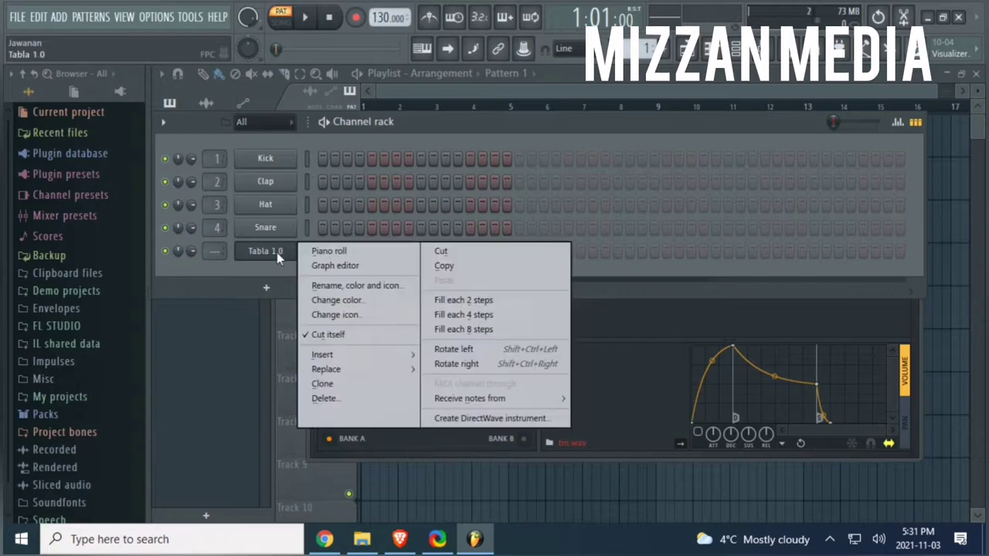
pyautogui.click(323, 252)
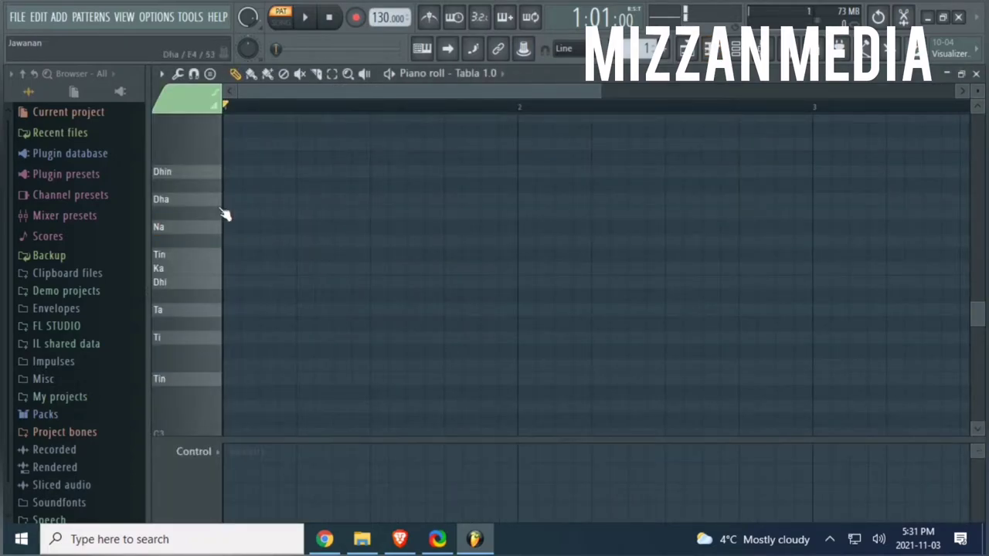
# Step: Audition tabla sounds such as Ti and both Tin keys on the piano roll's keyboard
pyautogui.click(244, 214)
pyautogui.click(194, 344)
pyautogui.click(192, 384)
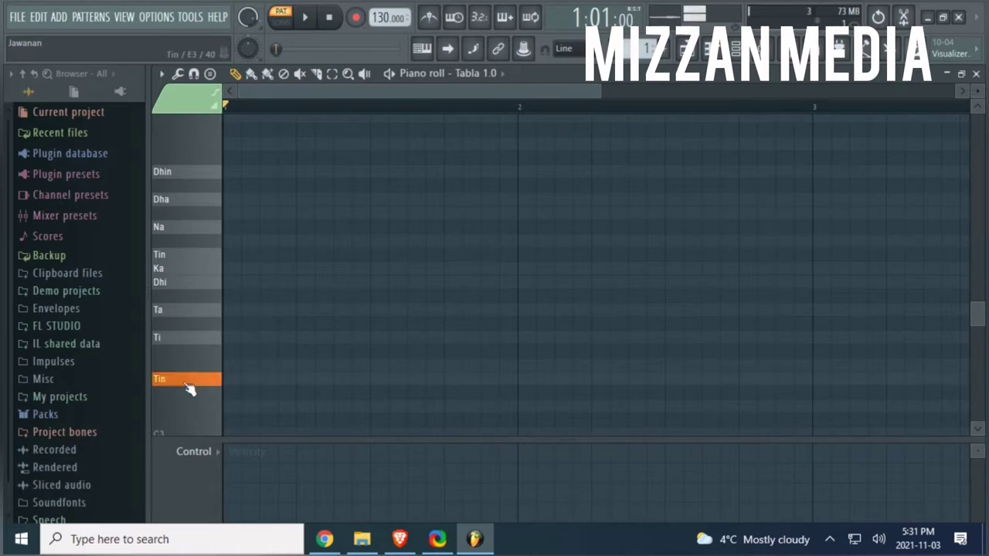
pyautogui.click(211, 256)
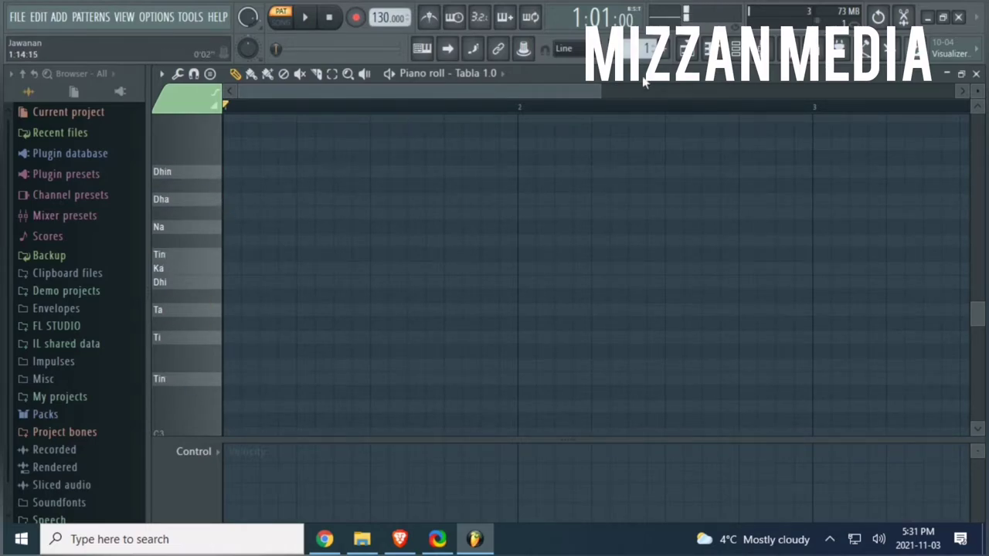
# Step: Import the Dadra MIDI file from the Mizzan Tabla 1.0 folder into the Tabla 1.0 channel, with all tracks
pyautogui.click(734, 47)
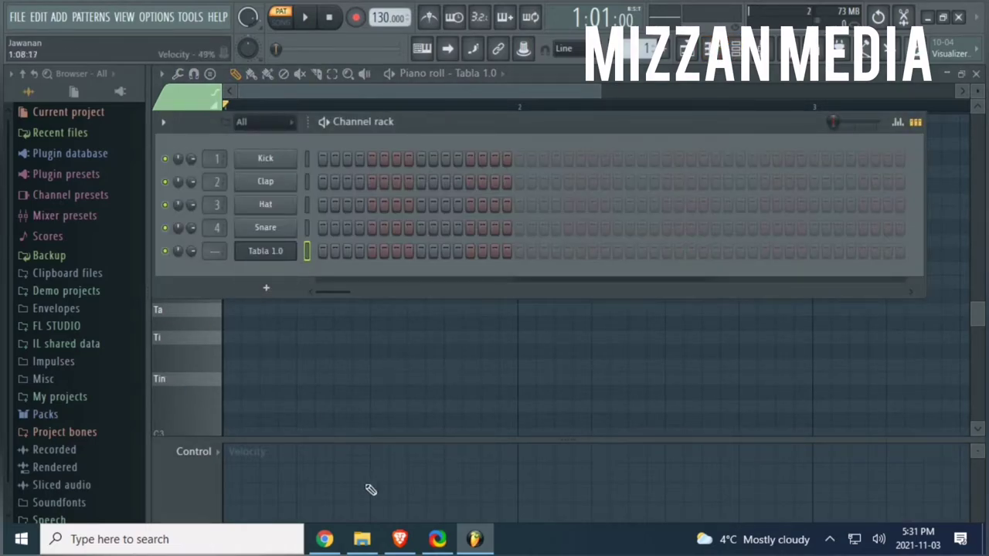
pyautogui.click(363, 549)
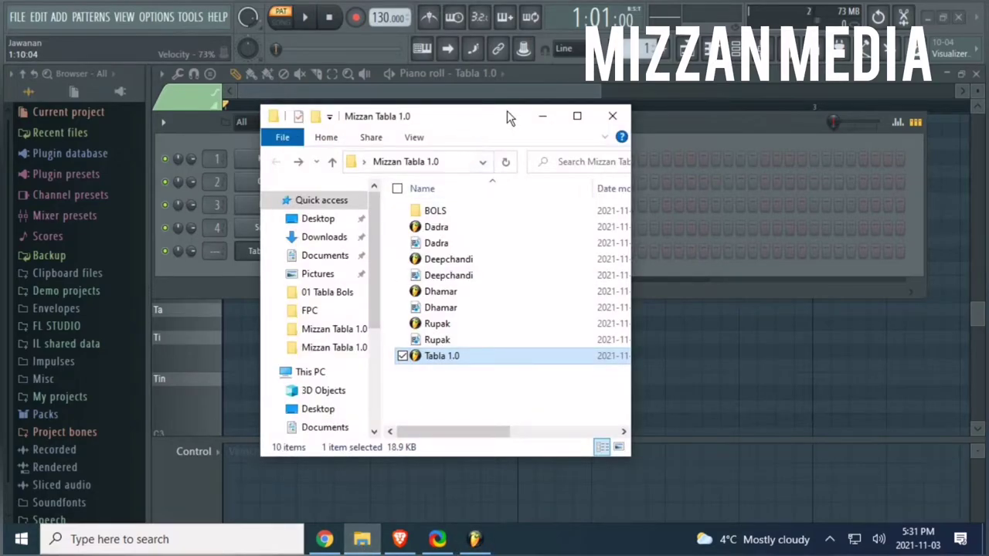
pyautogui.moveTo(507, 116); pyautogui.dragTo(769, 118)
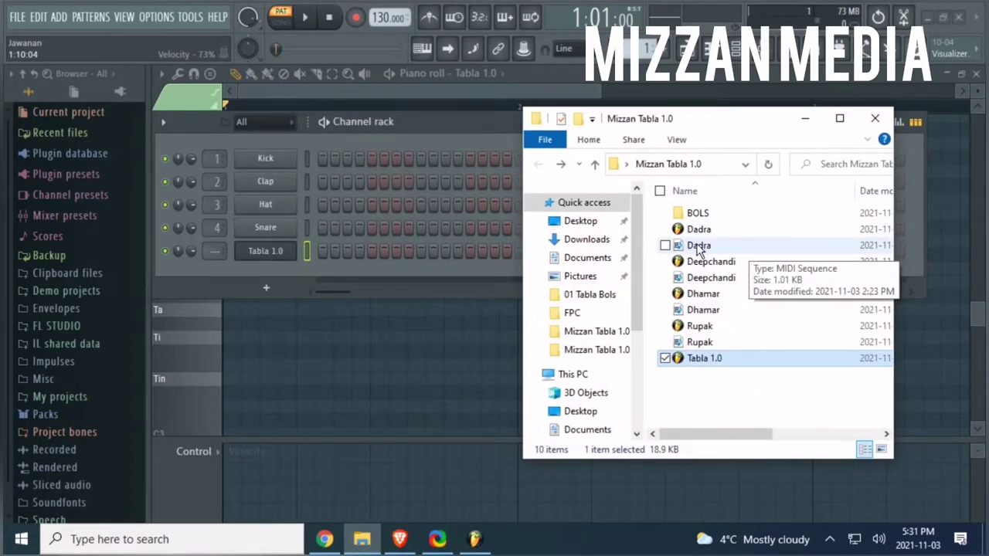
pyautogui.moveTo(700, 248); pyautogui.dragTo(266, 252)
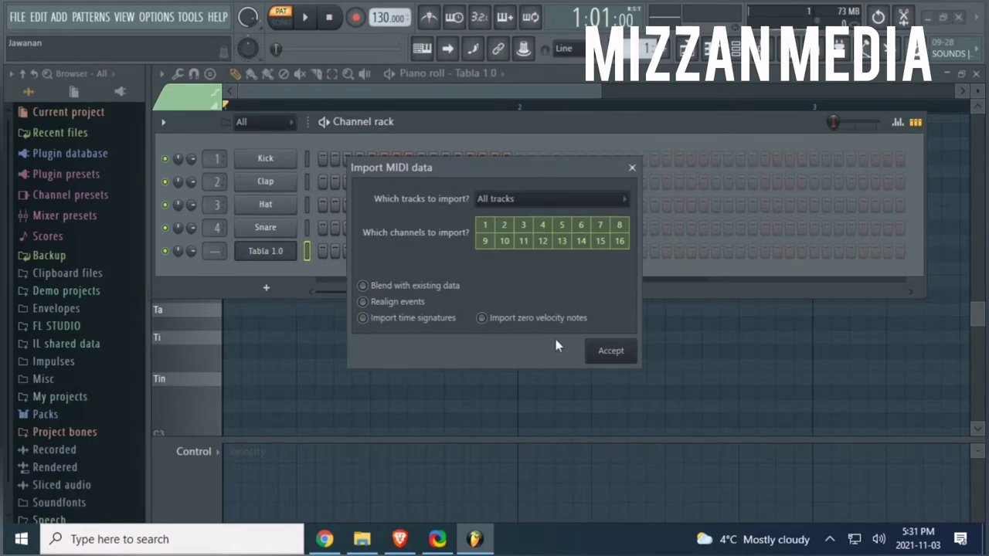
pyautogui.click(610, 351)
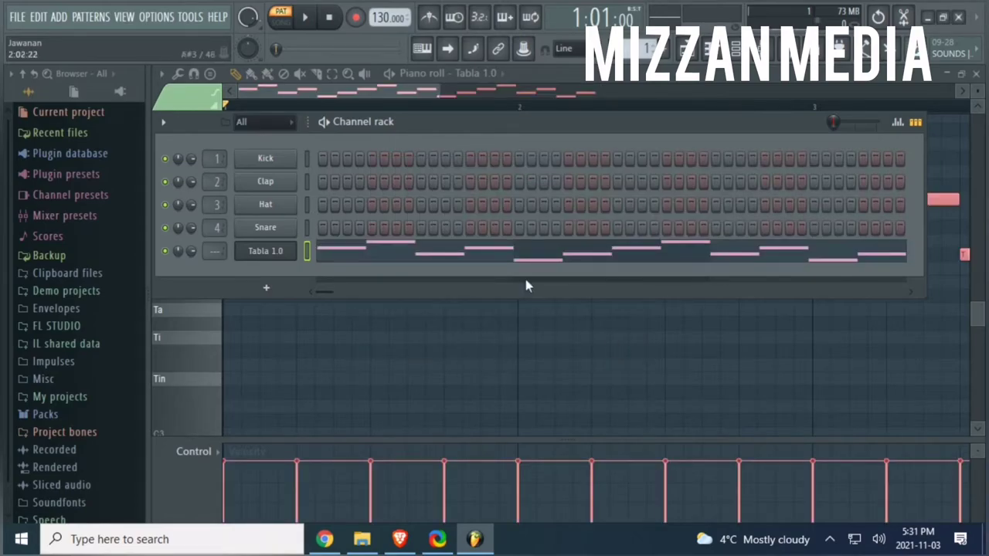
# Step: Play the imported Dadra pattern and open its notes in the Tabla 1.0 piano roll
pyautogui.click(309, 17)
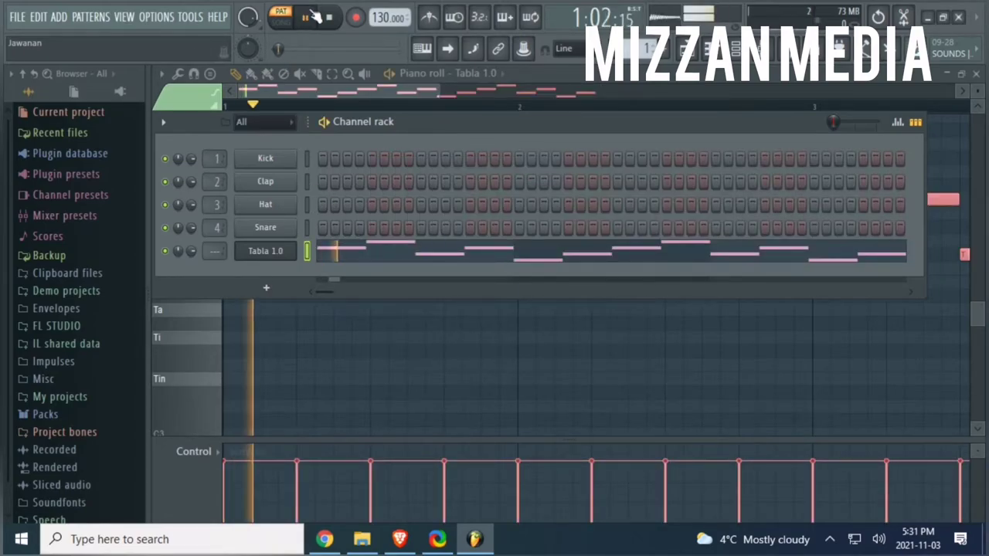
pyautogui.click(400, 261)
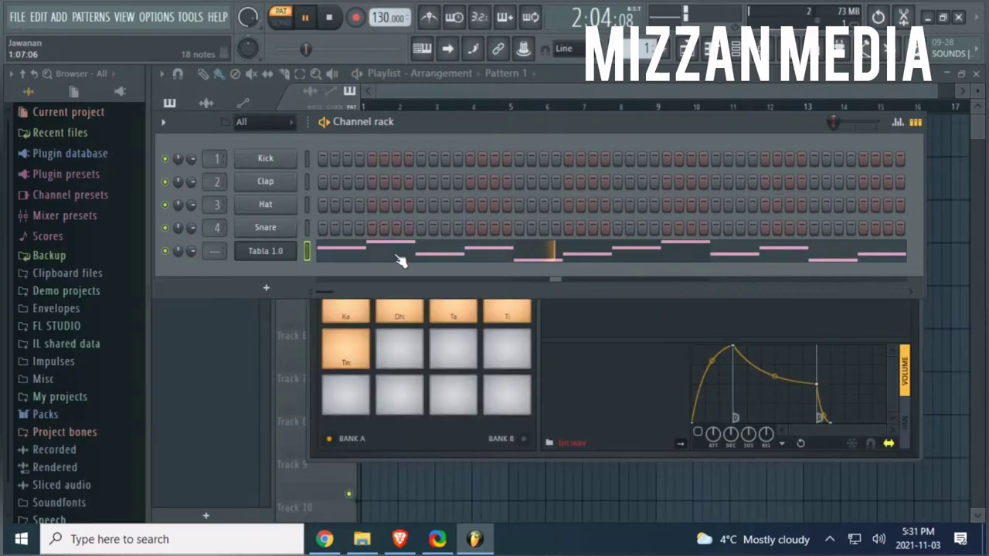
pyautogui.click(400, 262)
# Step: Shorten the first Dhin note to two steps and add a two-step Dha note directly after it
pyautogui.click(349, 75)
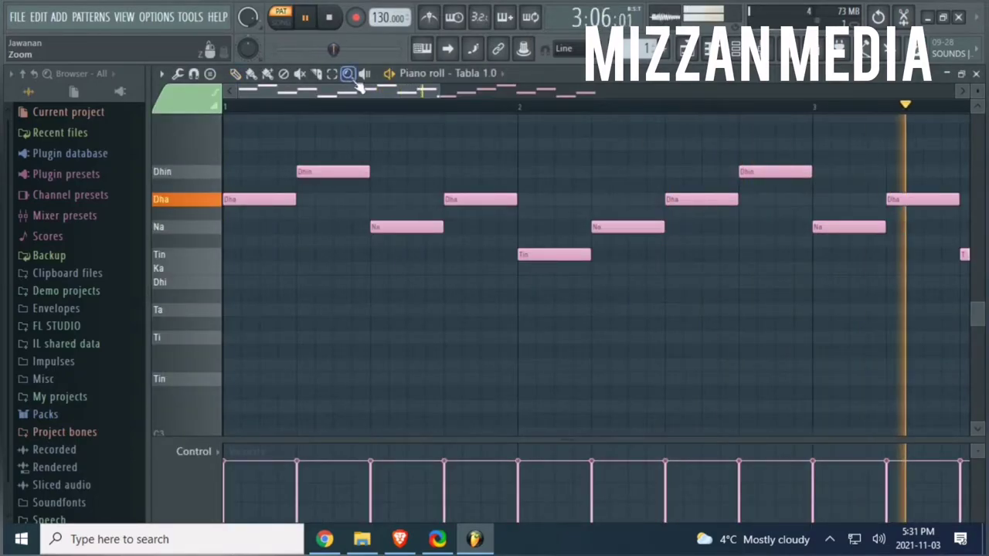
pyautogui.rightClick(332, 155)
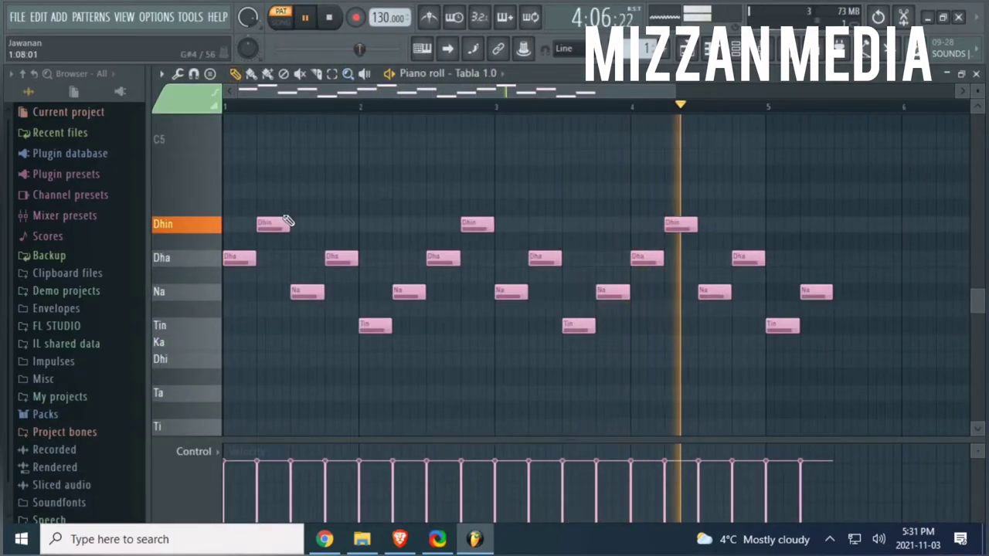
pyautogui.moveTo(289, 223); pyautogui.dragTo(273, 224)
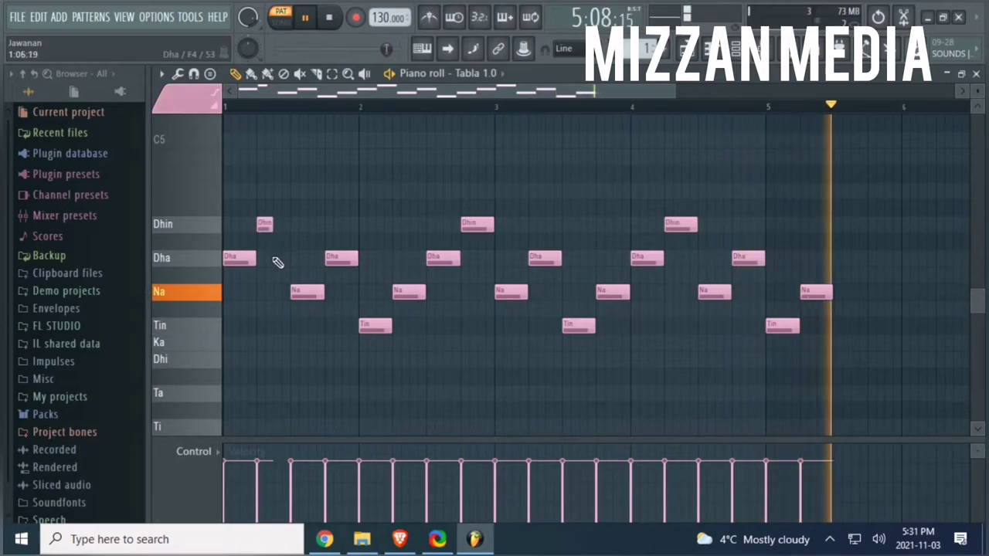
pyautogui.click(275, 258)
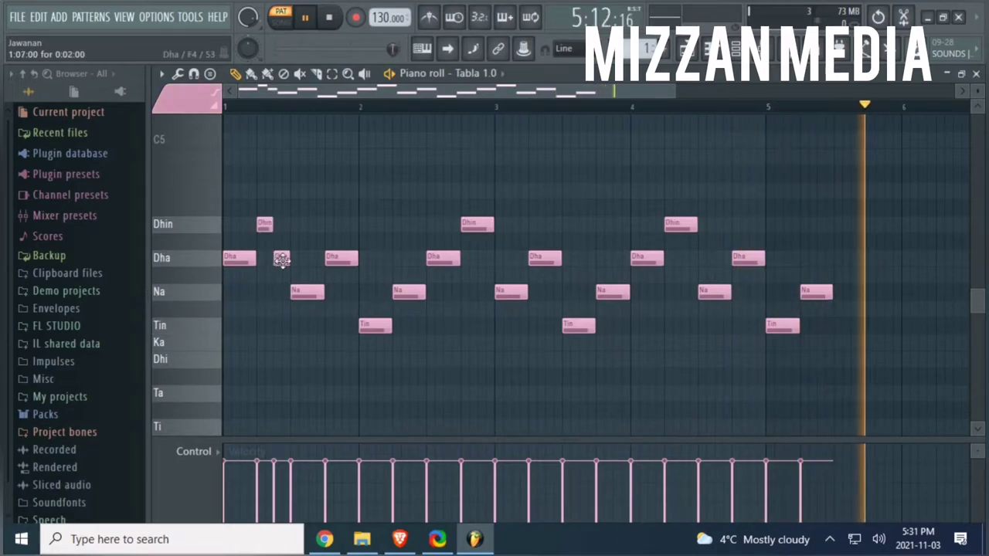
# Step: Play the edited Dadra pattern from the start, then stop playback
pyautogui.click(329, 23)
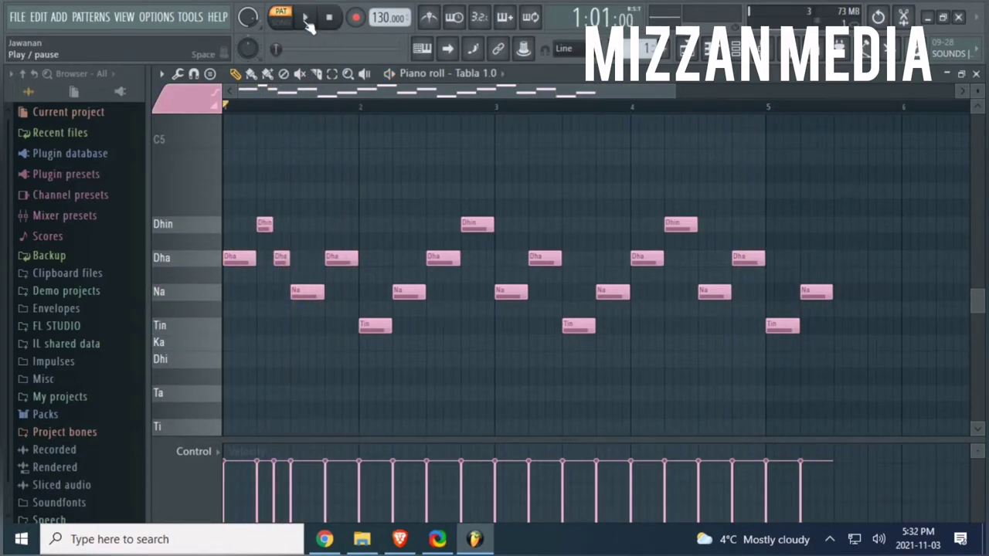
pyautogui.click(305, 17)
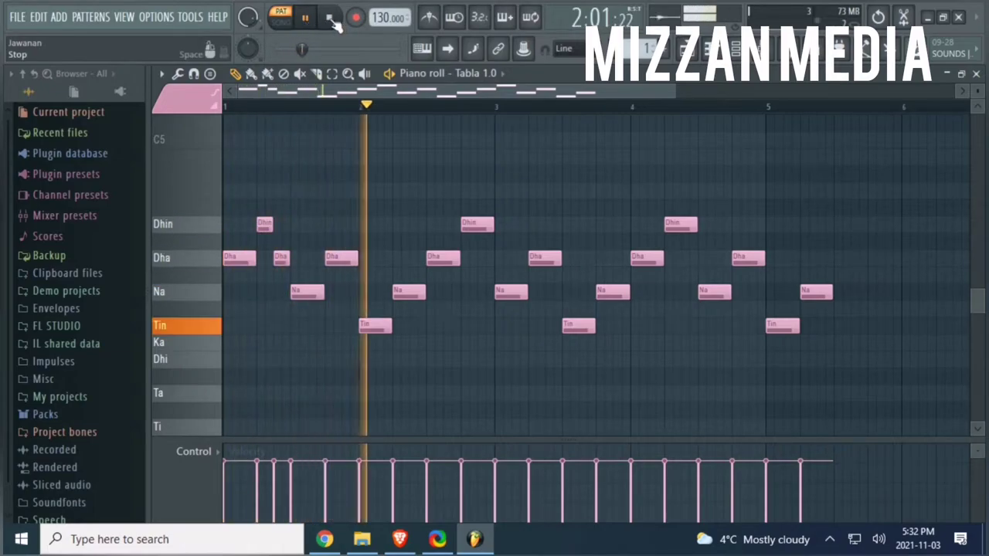
pyautogui.click(330, 18)
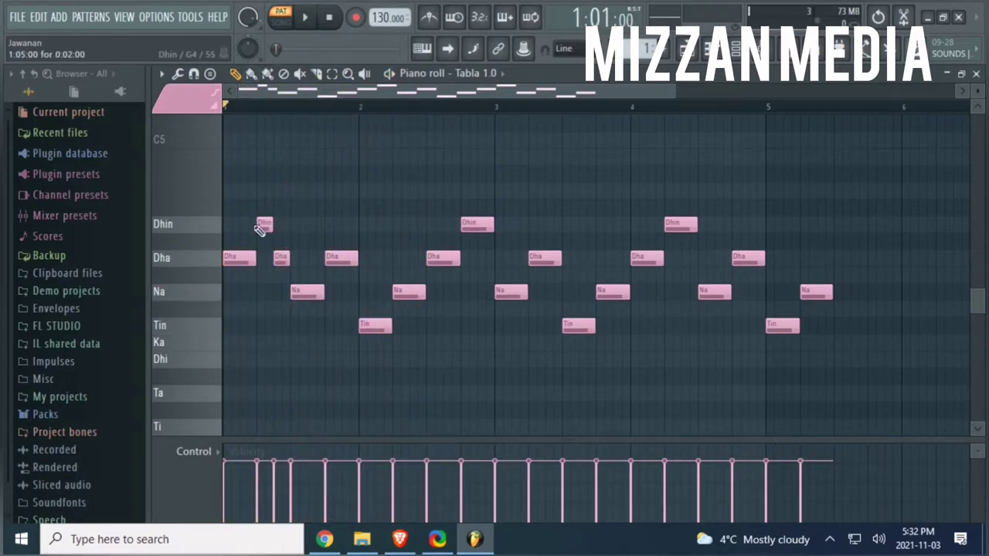
# Step: Import the Deepchandi MIDI file into the Tabla 1.0 channel with all tracks, and start playing it
pyautogui.press('F6')
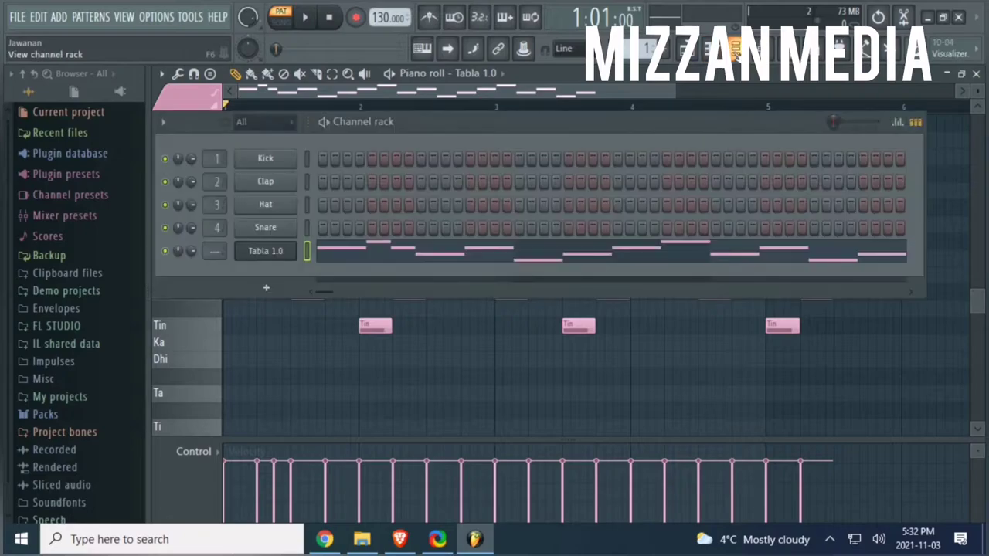
pyautogui.click(362, 539)
pyautogui.click(669, 278)
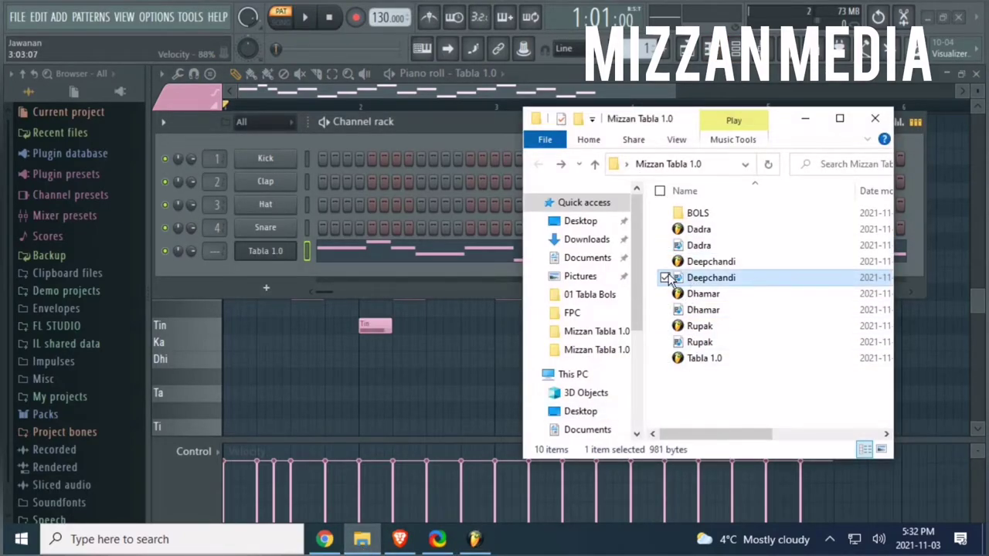
pyautogui.moveTo(258, 285); pyautogui.dragTo(263, 247)
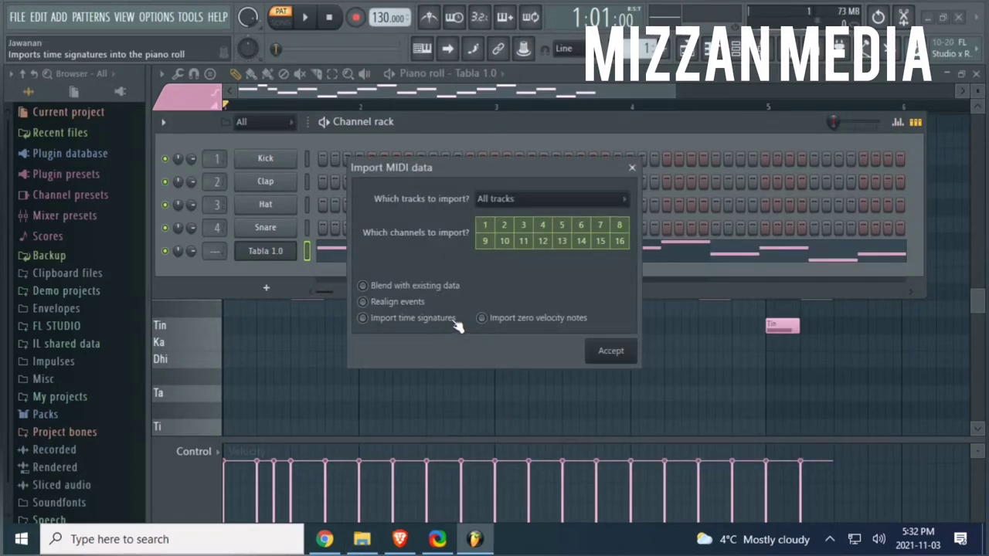
pyautogui.click(611, 353)
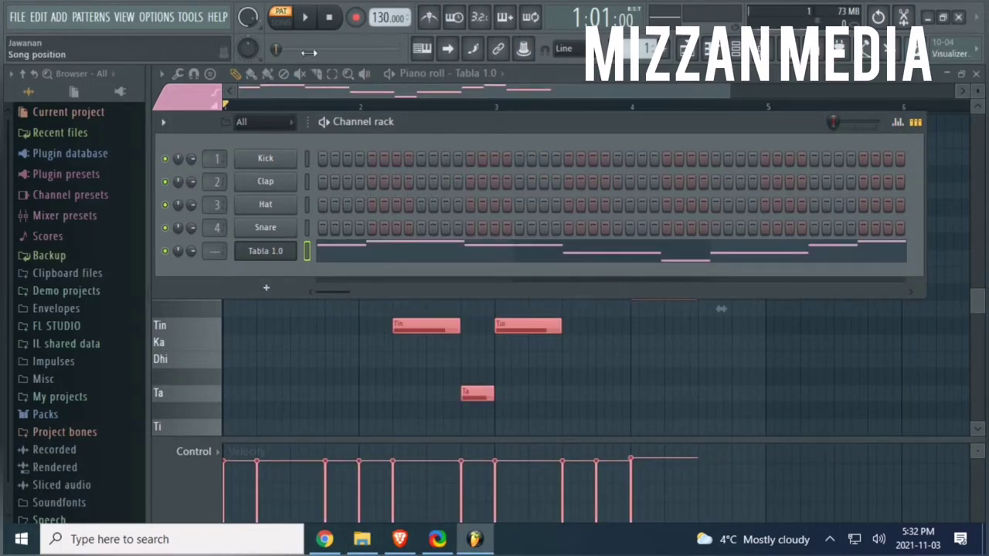
pyautogui.press('space')
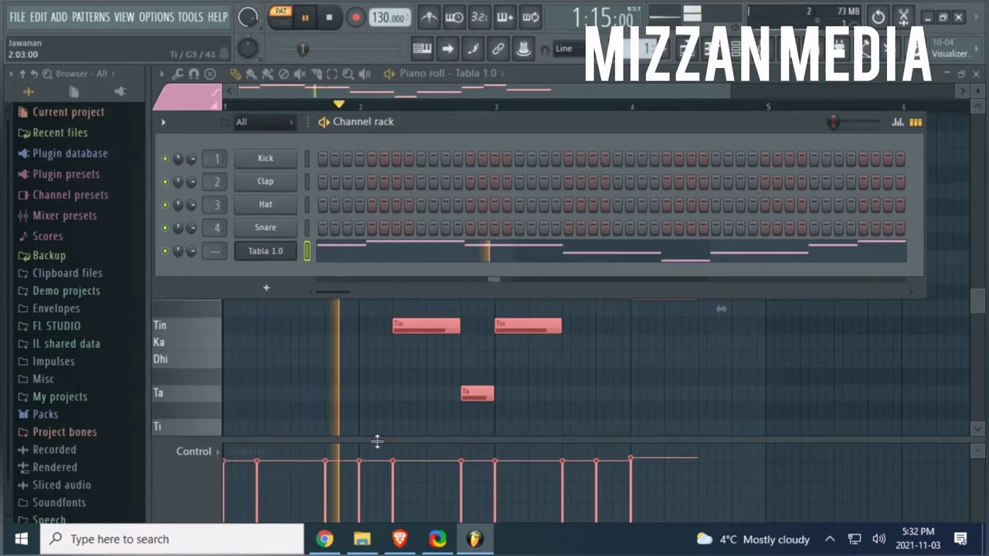
# Step: Import the Dhamar MIDI file into the Tabla 1.0 channel without its time signatures, and bring its notes up in the piano roll
pyautogui.click(361, 540)
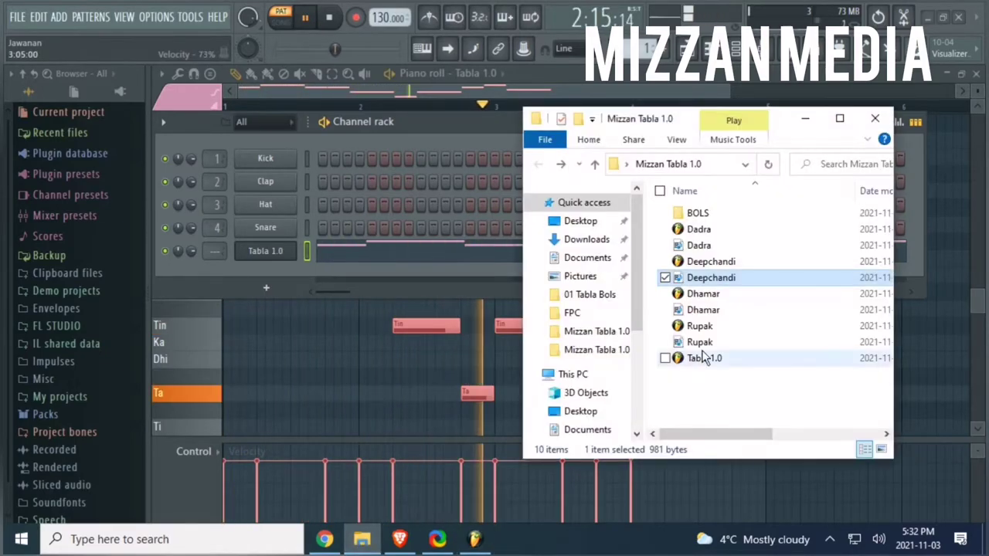
pyautogui.moveTo(703, 310); pyautogui.dragTo(261, 248)
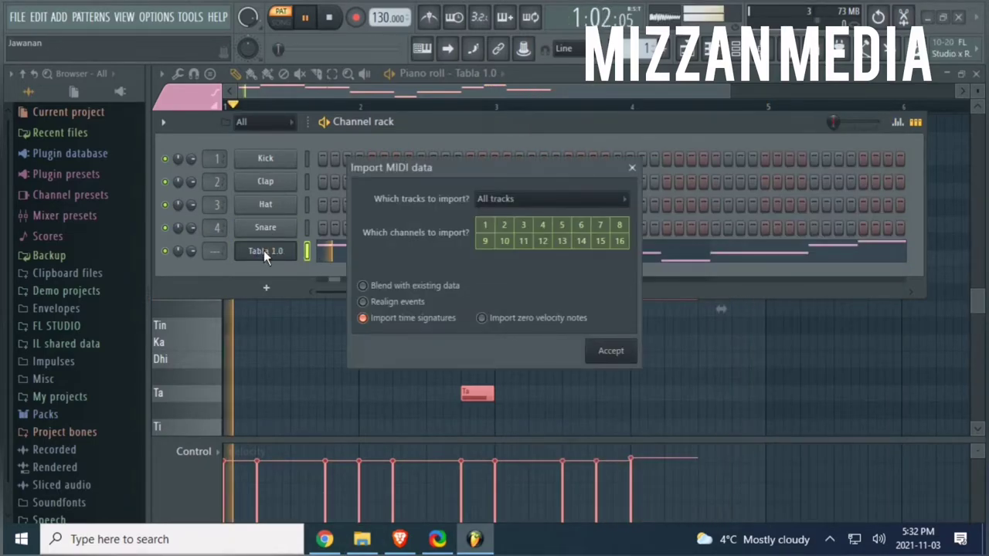
pyautogui.click(402, 318)
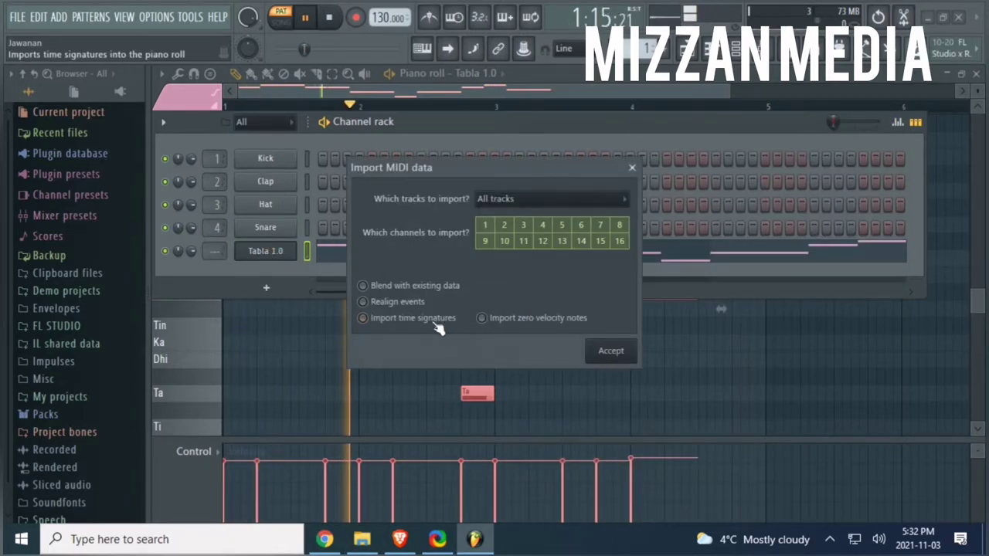
pyautogui.click(610, 351)
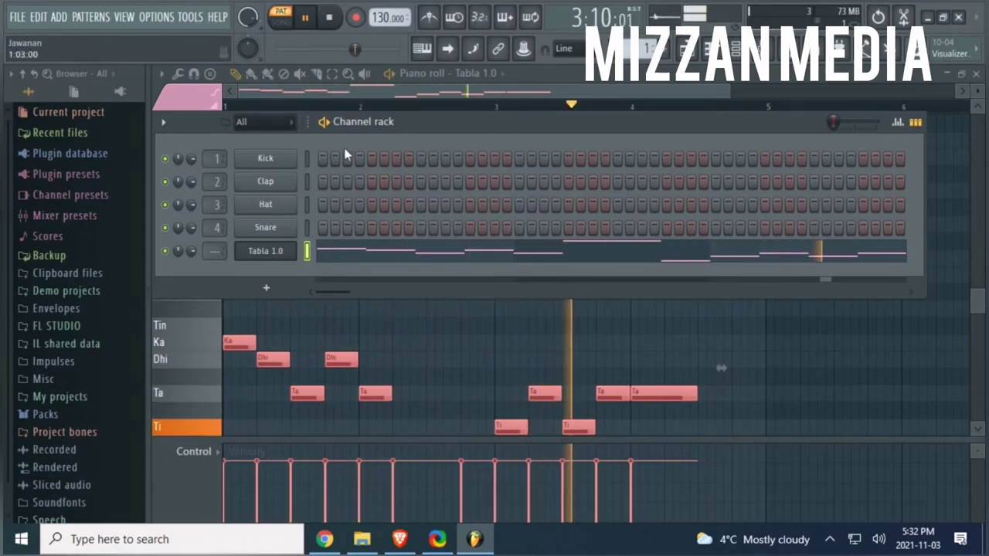
pyautogui.click(538, 73)
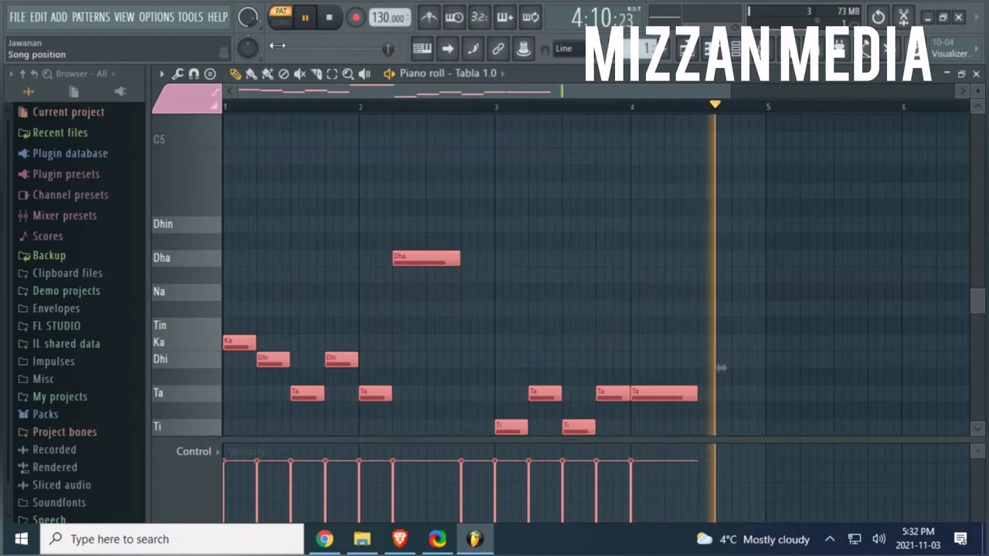
# Step: Open the project's time settings and try time signature numerators of 3, 5 and 6 while the Dhamar pattern plays
pyautogui.click(156, 17)
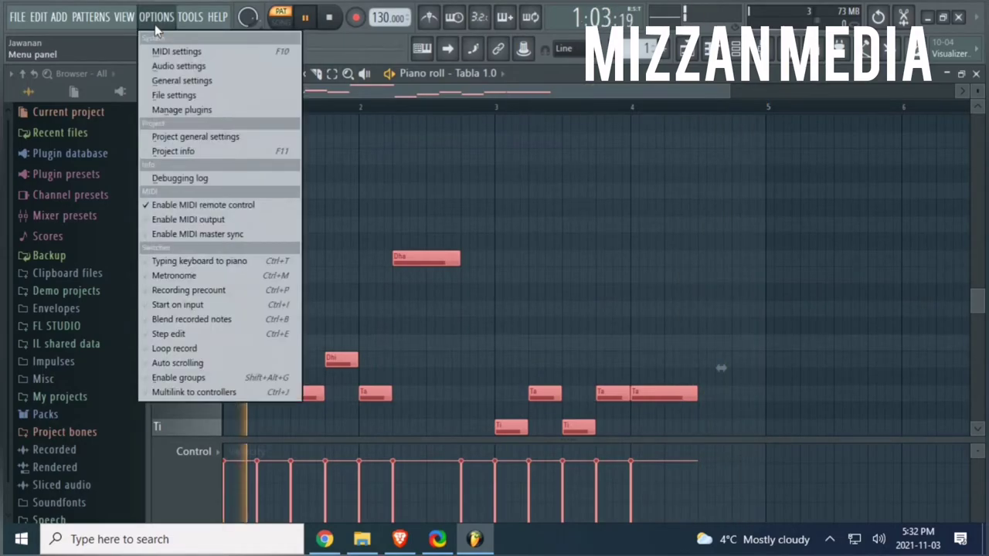
pyautogui.click(155, 65)
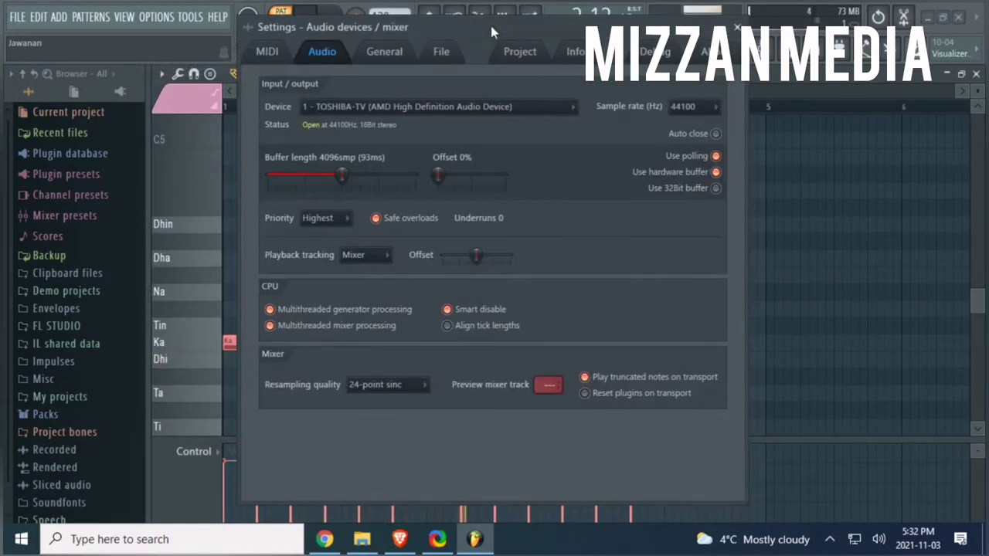
pyautogui.moveTo(491, 26); pyautogui.dragTo(244, 46)
pyautogui.click(266, 69)
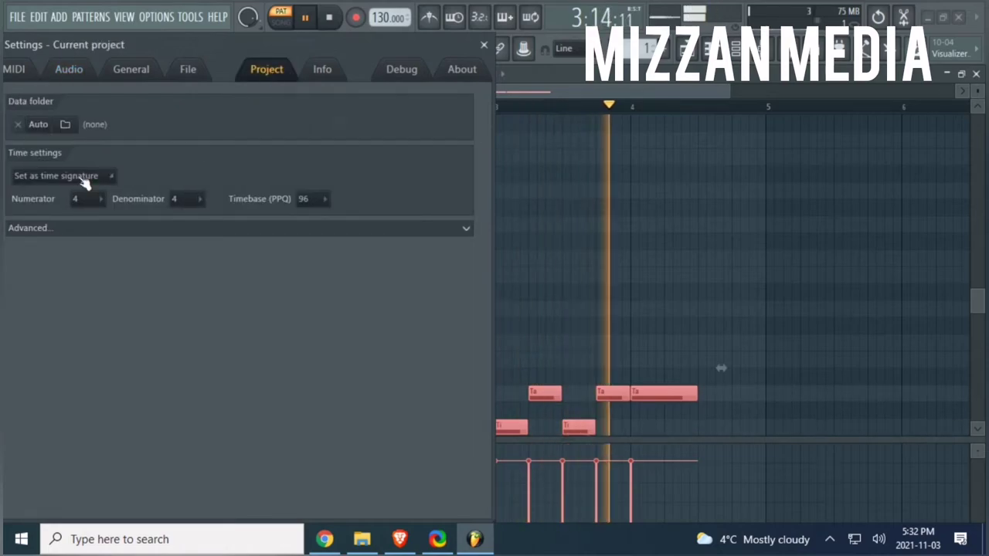
pyautogui.click(80, 199)
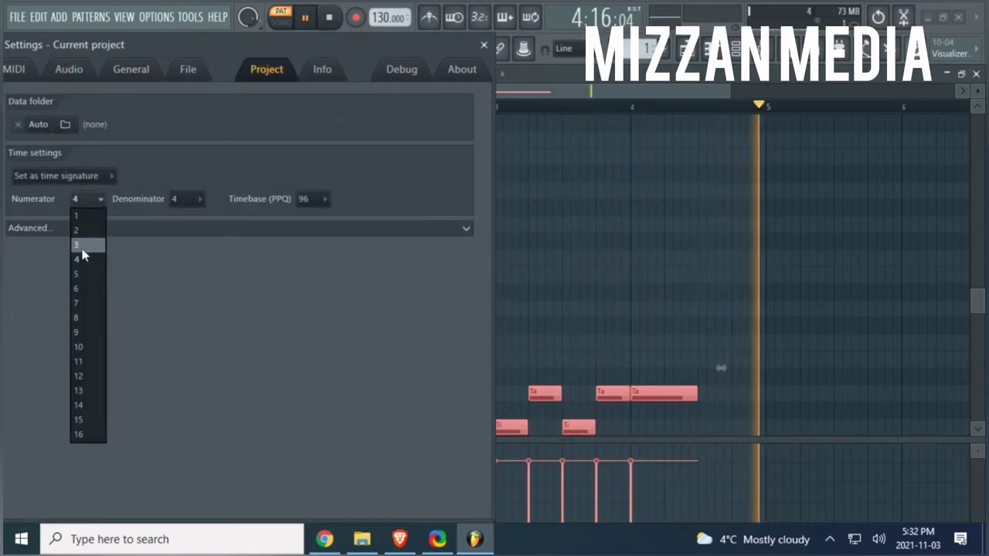
pyautogui.click(84, 246)
pyautogui.click(89, 199)
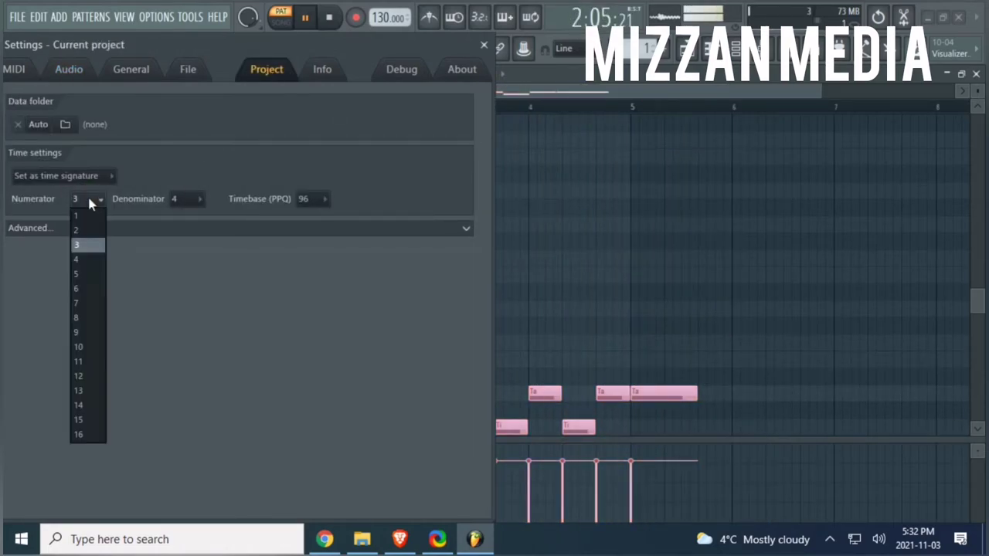
pyautogui.click(87, 276)
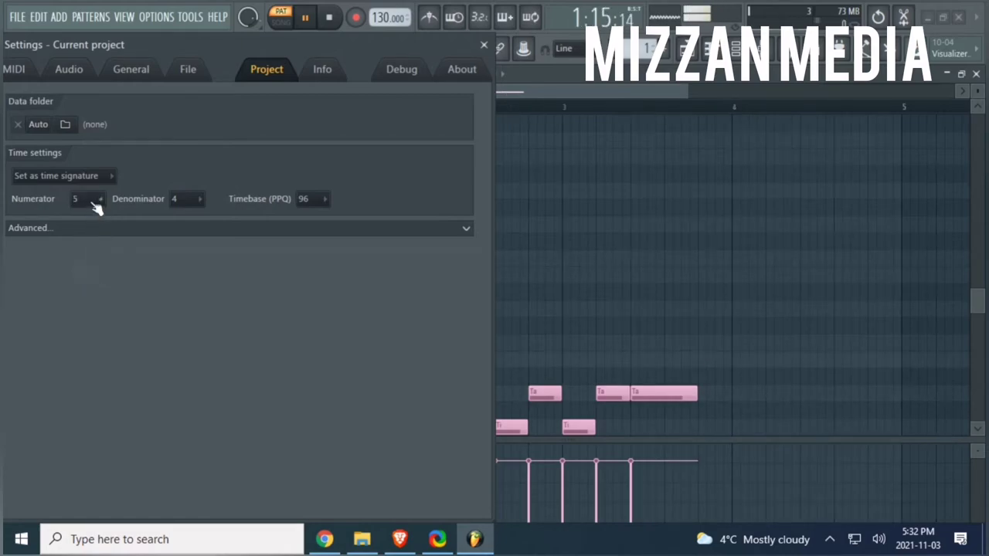
pyautogui.click(93, 201)
pyautogui.click(85, 288)
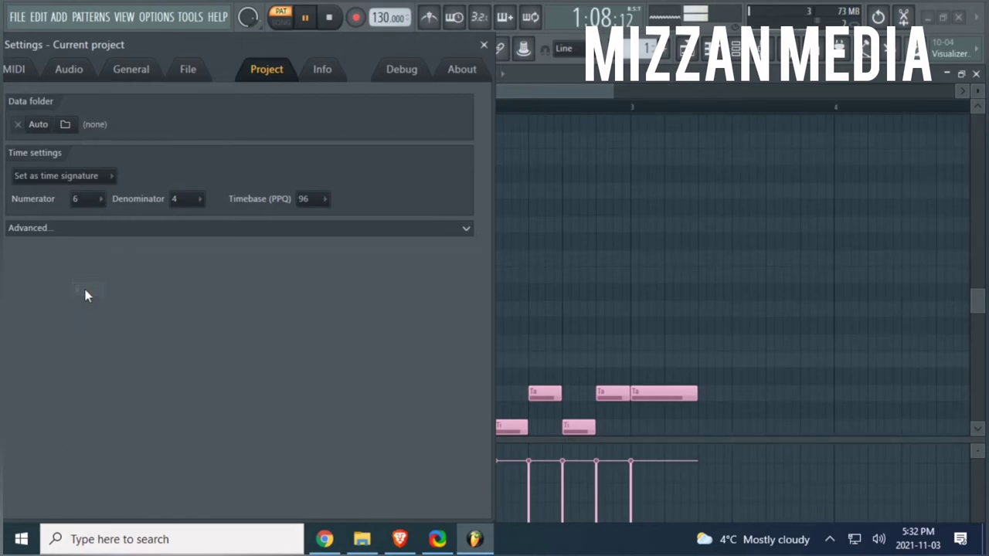
# Step: Set the time signature denominator to 8, try numerators 3 and 4 with it, and close the settings
pyautogui.click(174, 200)
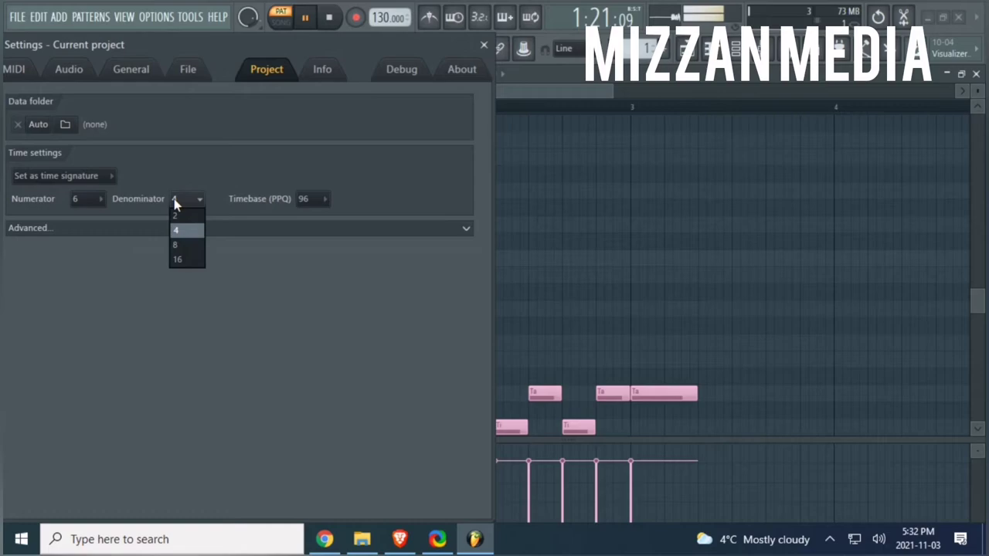
pyautogui.click(189, 245)
pyautogui.click(97, 200)
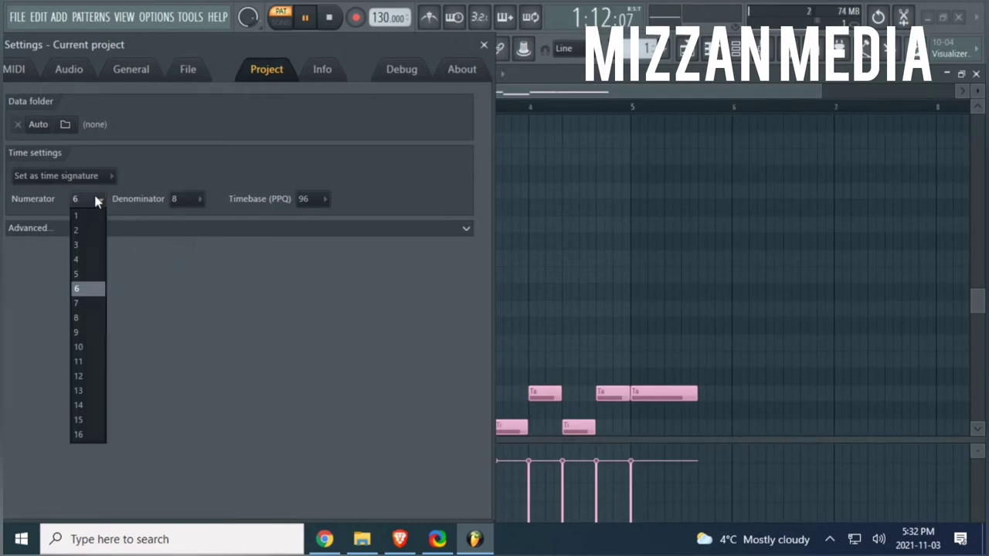
pyautogui.click(88, 246)
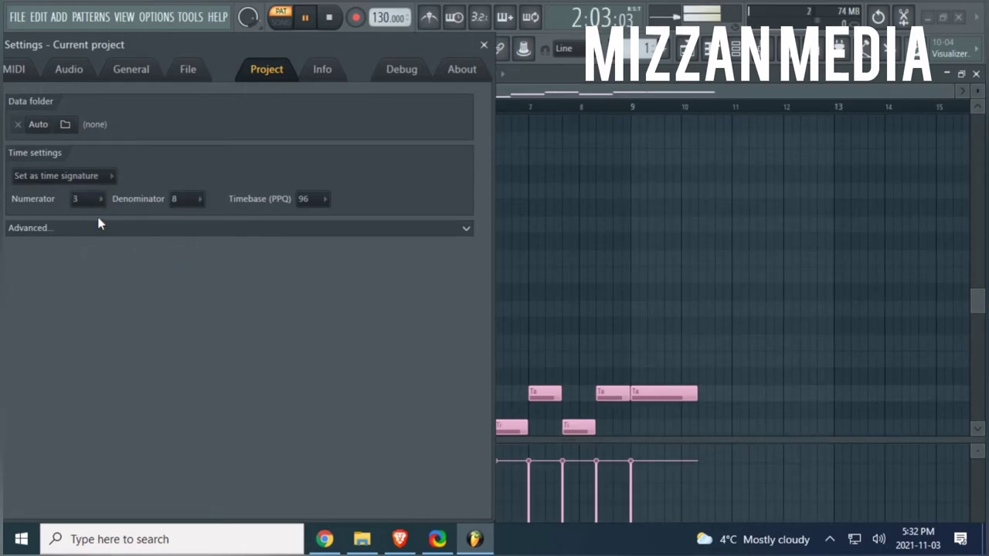
pyautogui.click(95, 203)
pyautogui.click(89, 261)
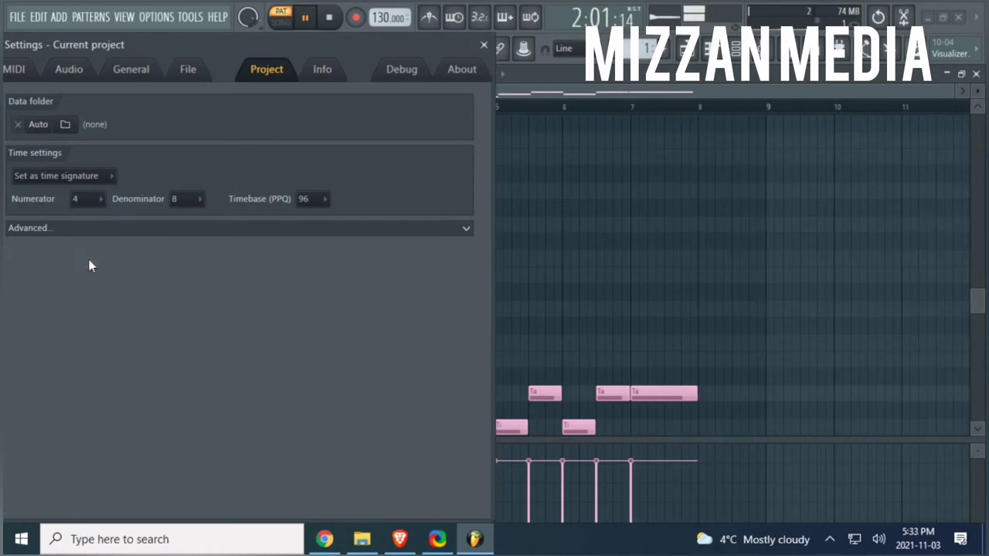
pyautogui.click(484, 46)
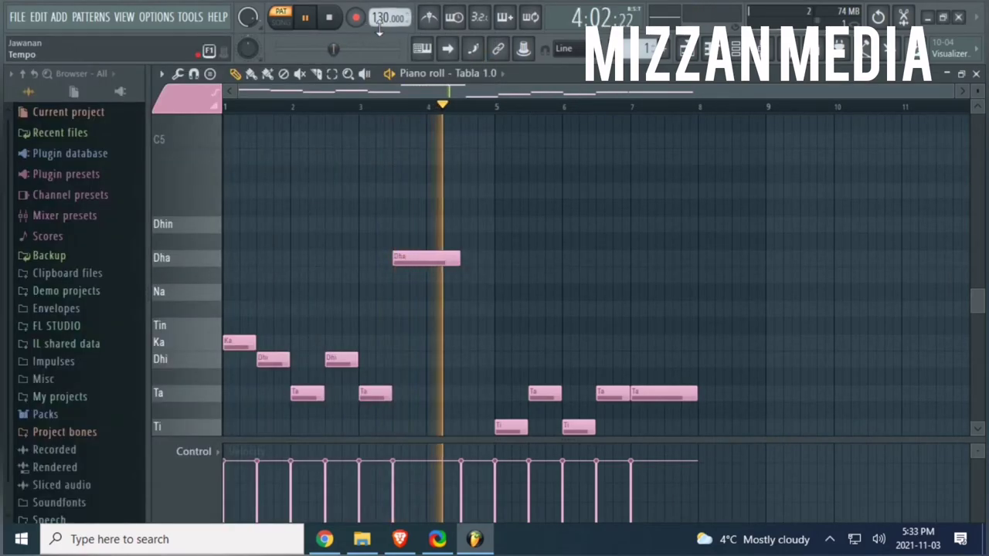
# Step: Raise the tempo to 158 BPM and try denominators 4 and 2 in the project's time settings
pyautogui.moveTo(379, 18); pyautogui.dragTo(377, 2)
pyautogui.click(154, 17)
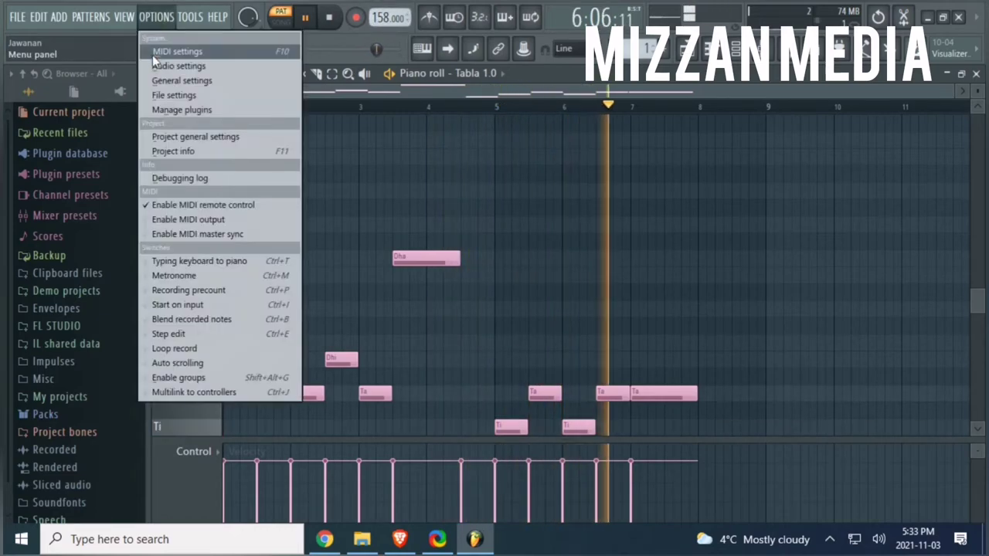
pyautogui.click(155, 65)
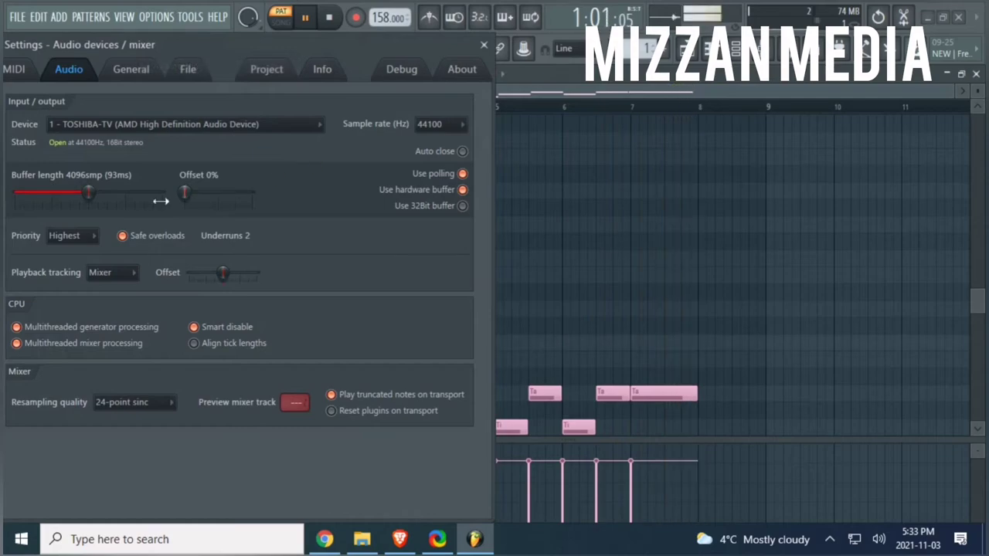
pyautogui.click(266, 70)
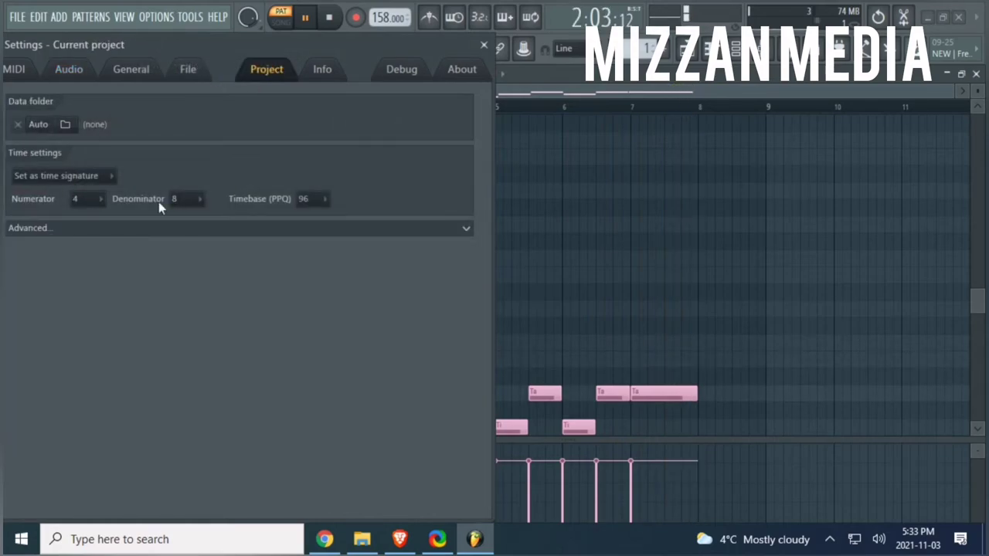
pyautogui.click(174, 232)
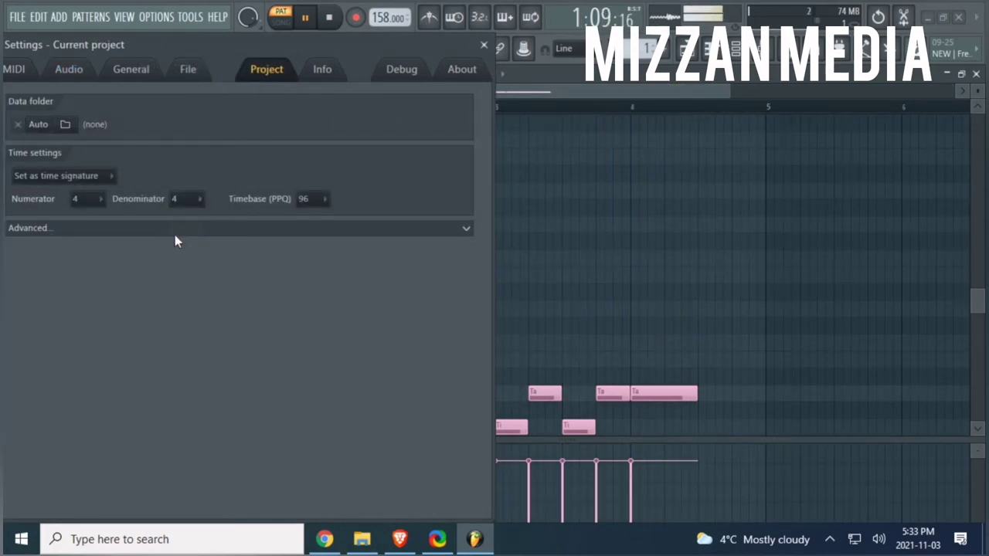
pyautogui.click(180, 203)
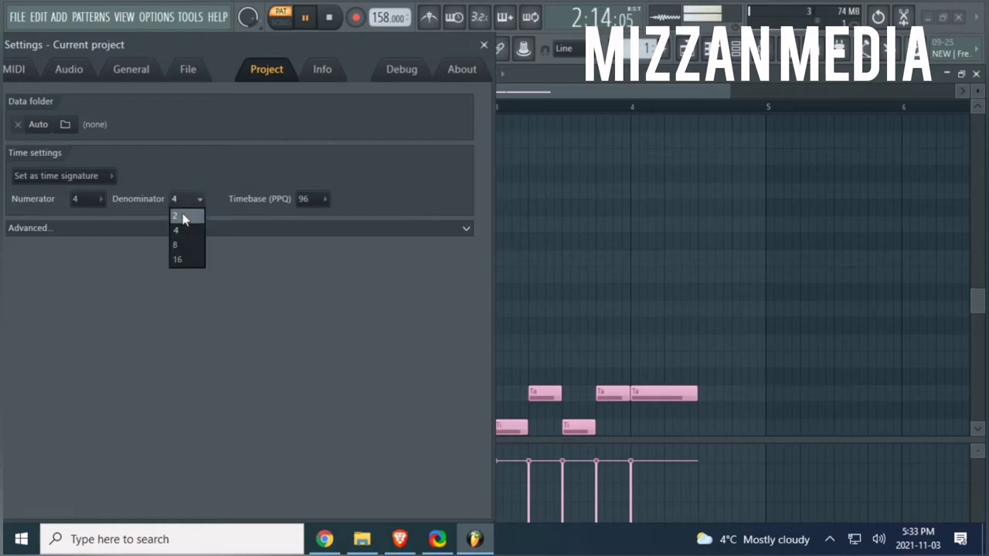
pyautogui.click(181, 219)
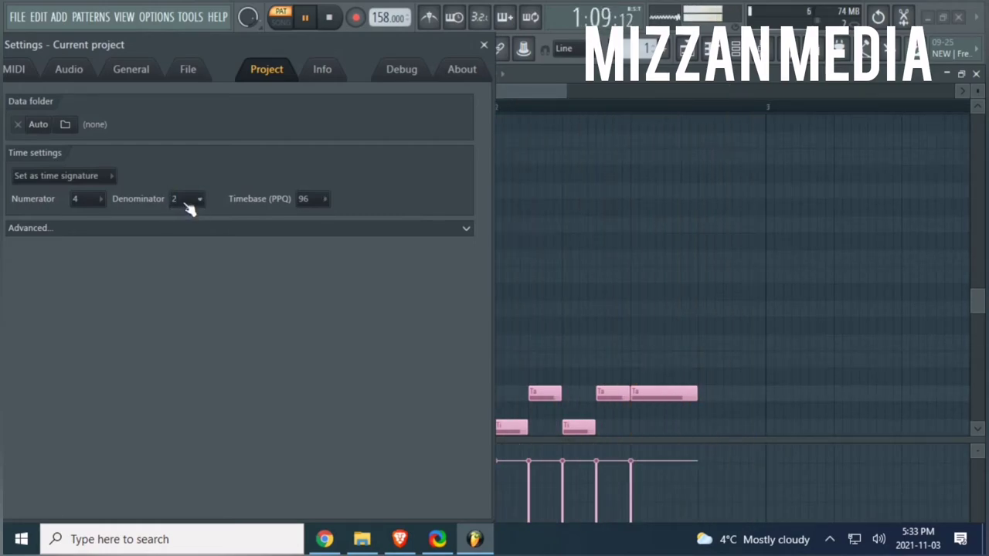
pyautogui.scroll(-3, 665, 235)
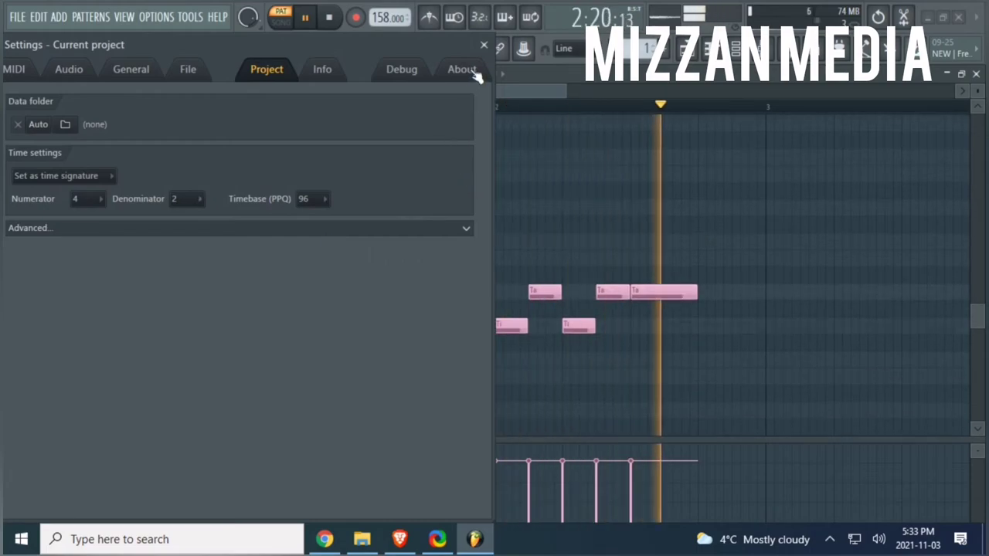
# Step: Set the project time signature to numerator 2 and denominator 4, and close the settings
pyautogui.click(96, 203)
pyautogui.click(85, 230)
pyautogui.click(193, 201)
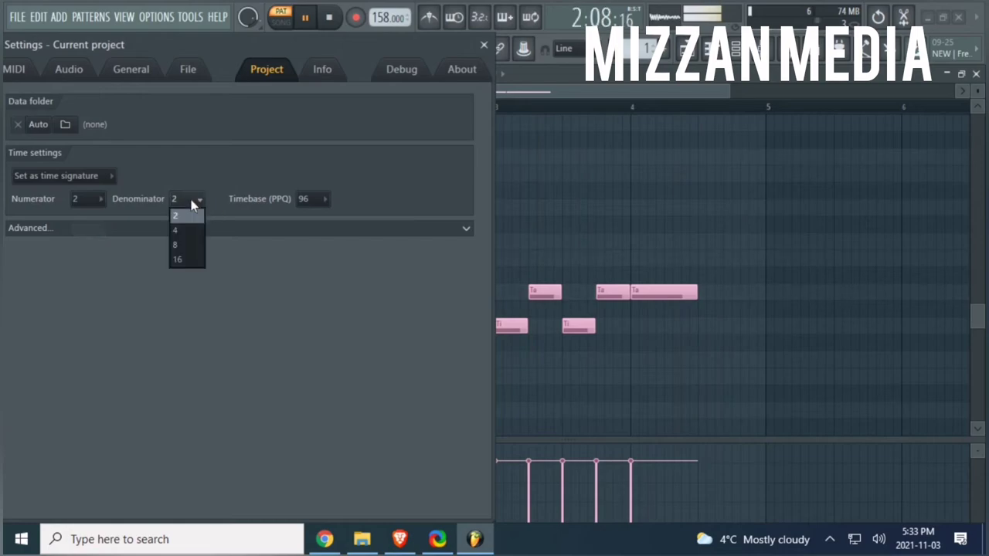
pyautogui.click(189, 231)
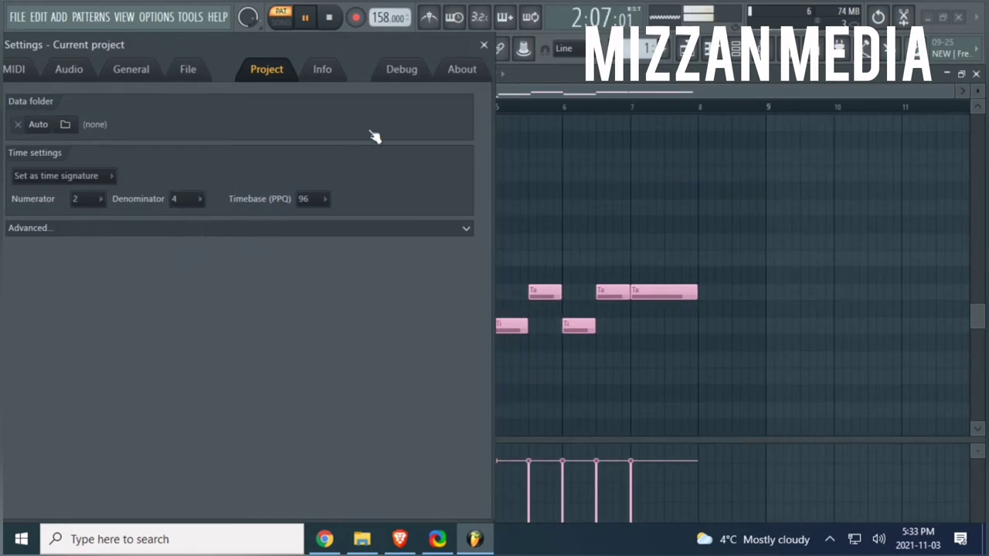
pyautogui.click(484, 45)
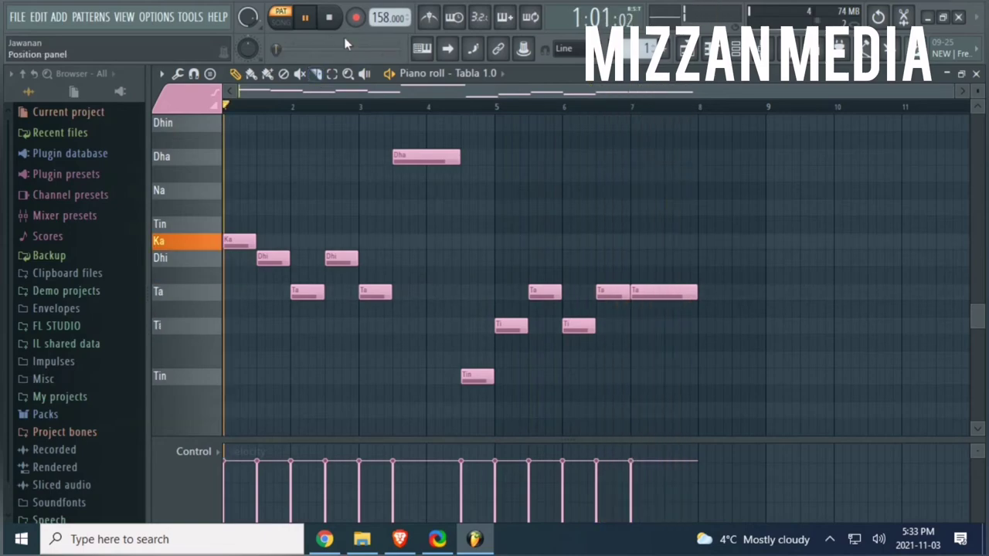
# Step: Raise the tempo to 171 BPM while the Dhamar pattern plays, and stop playback
pyautogui.moveTo(384, 18); pyautogui.dragTo(384, 1)
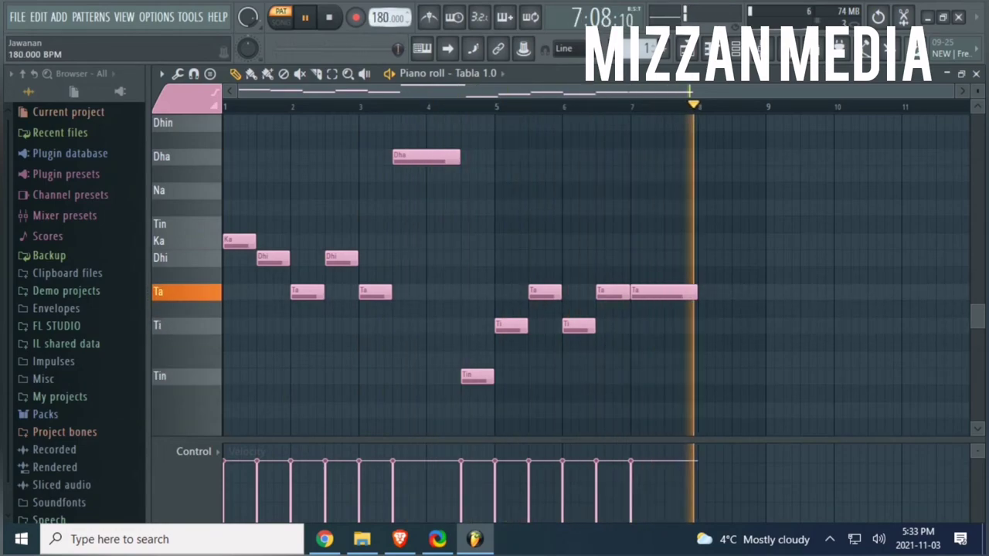
pyautogui.click(329, 23)
# Step: Import the Rupak MIDI file into the Tabla 1.0 channel without its time signatures, and play it briefly
pyautogui.click(686, 48)
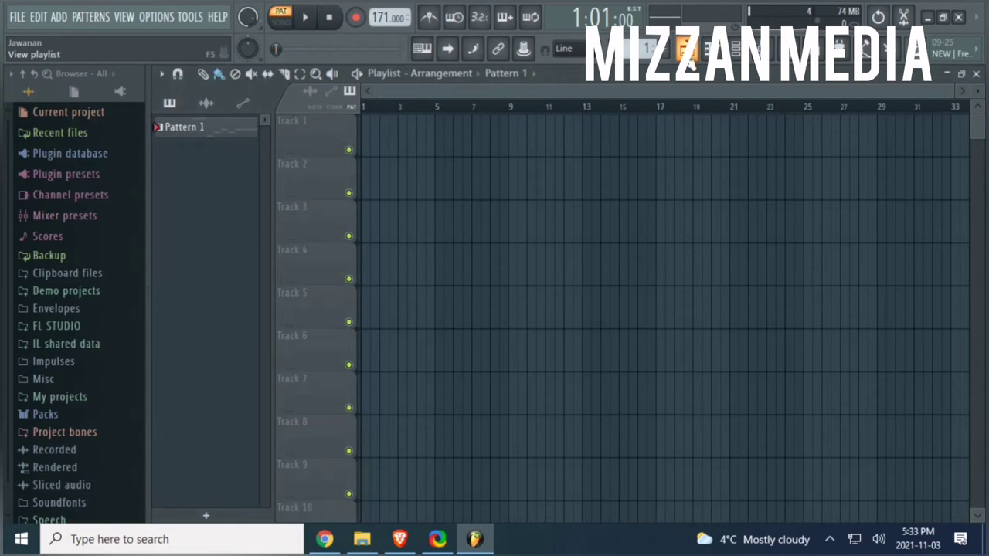
pyautogui.click(735, 48)
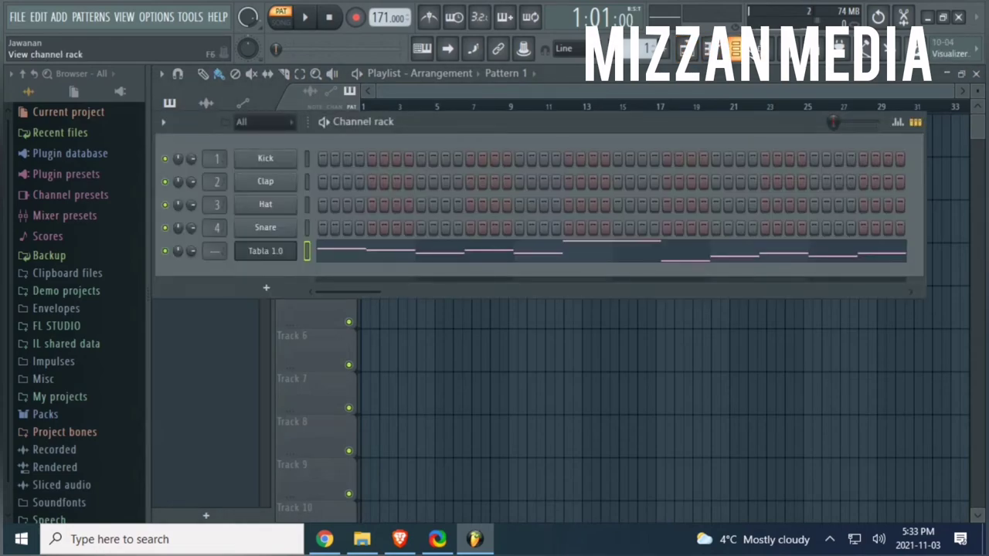
pyautogui.click(362, 539)
pyautogui.moveTo(685, 346); pyautogui.dragTo(254, 251)
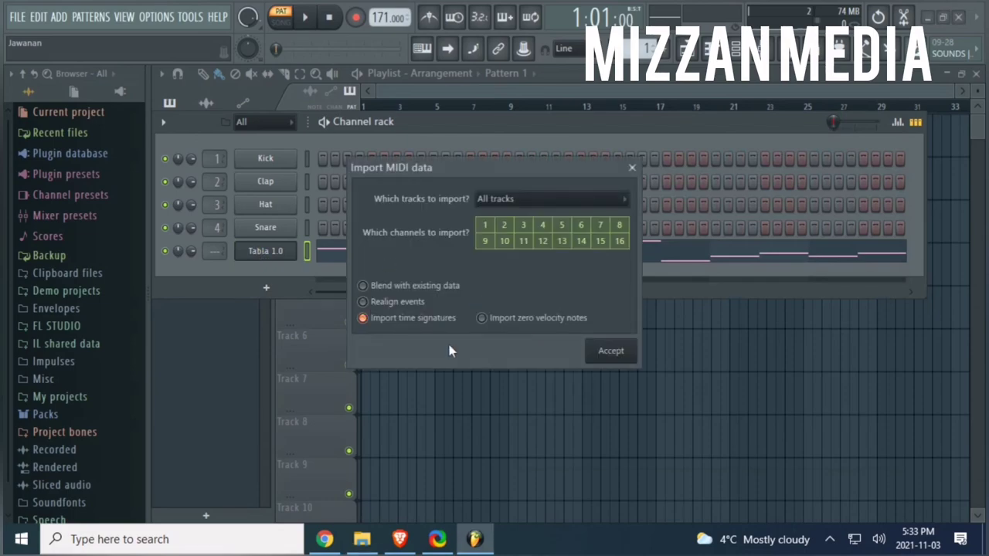
pyautogui.click(431, 318)
pyautogui.click(611, 352)
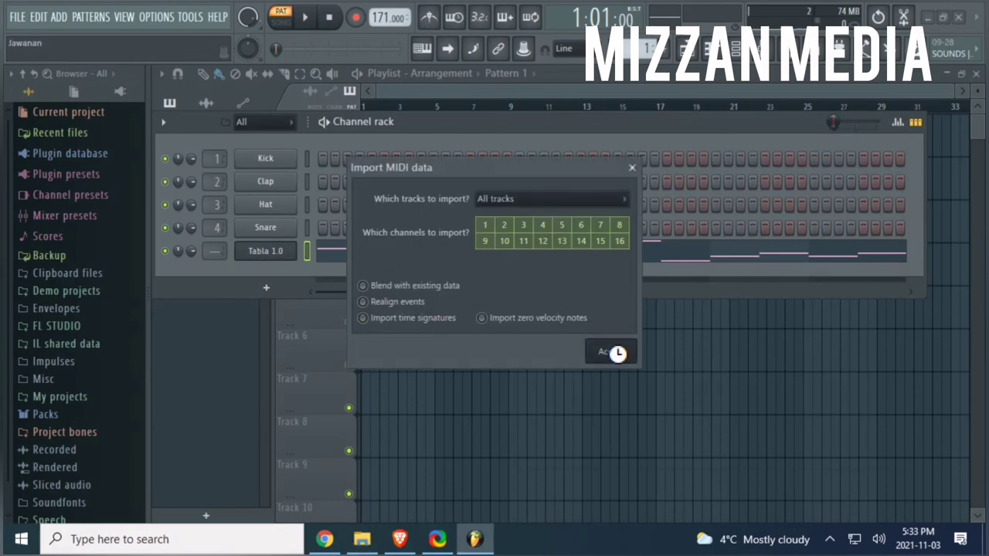
pyautogui.press('space')
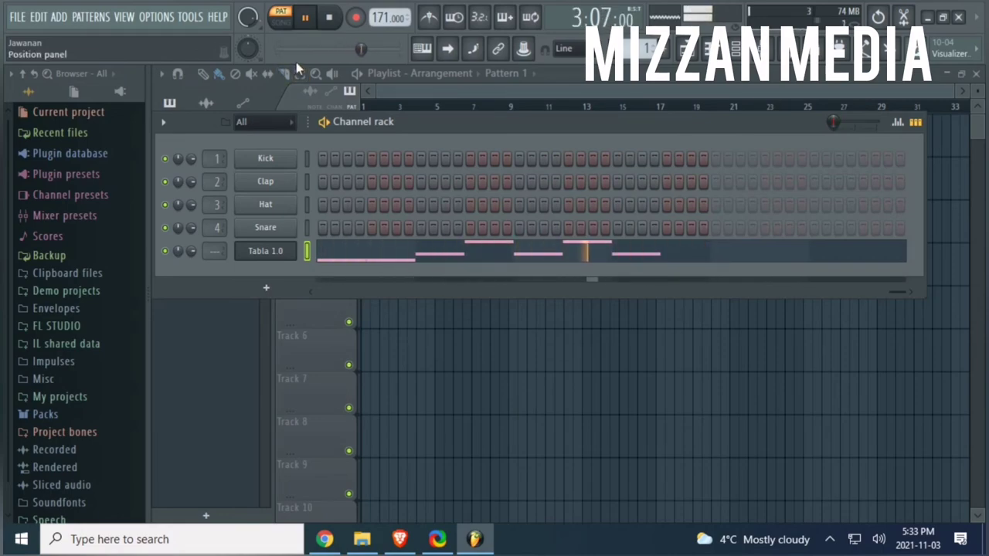
pyautogui.click(332, 18)
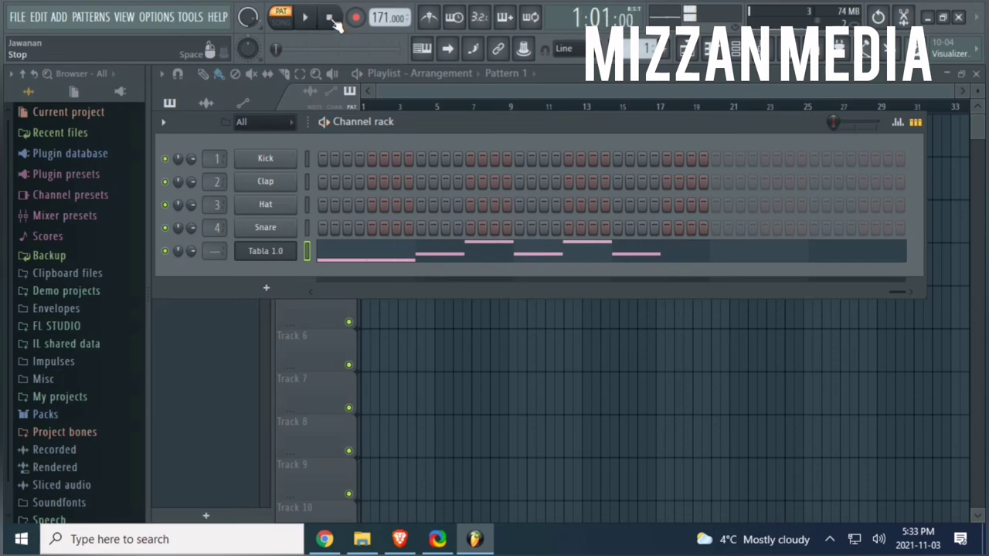